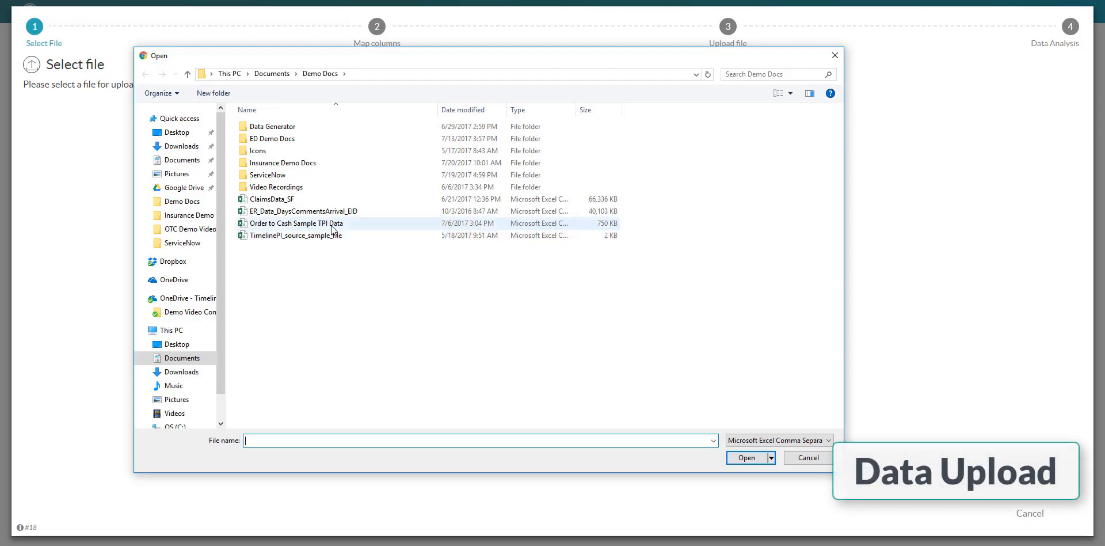
Load the Order to Cash Sample TPI Data file and map Timestamp to Datetime, Timeline ID to OrderID and Event name to Workflow Step.
click(323, 223)
click(748, 458)
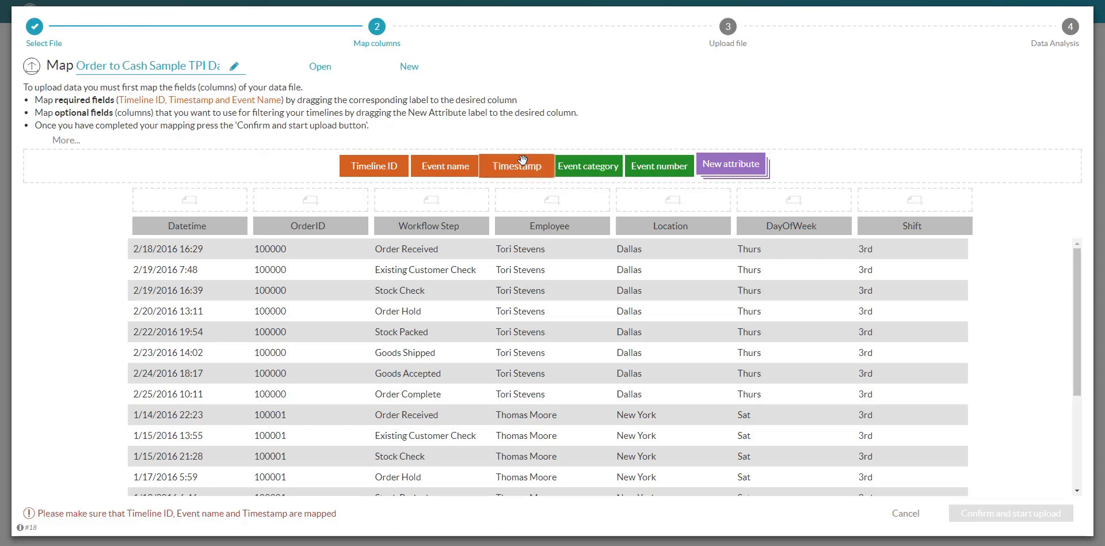
drag(518, 166, 210, 198)
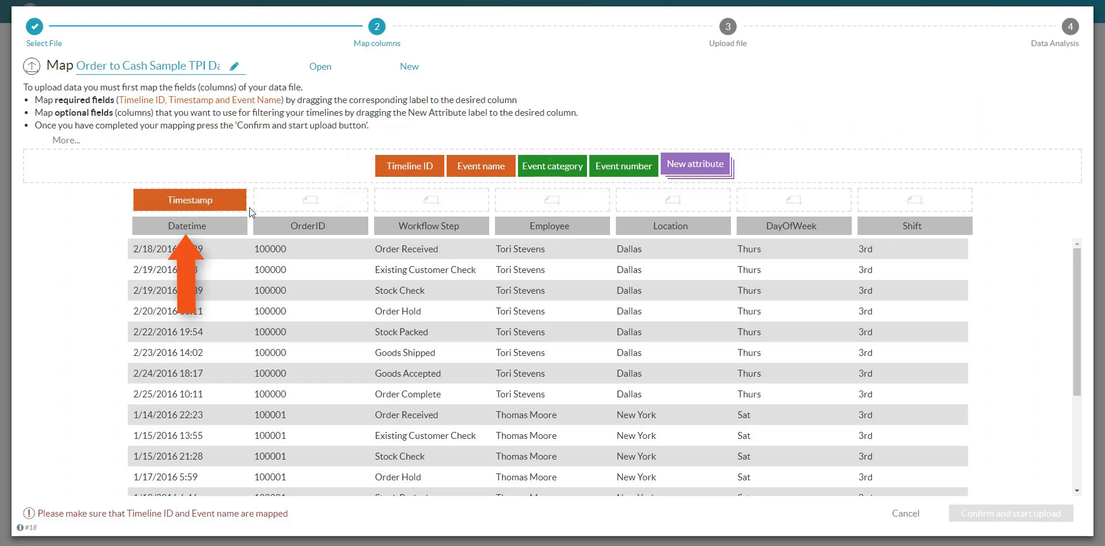
drag(391, 168, 311, 199)
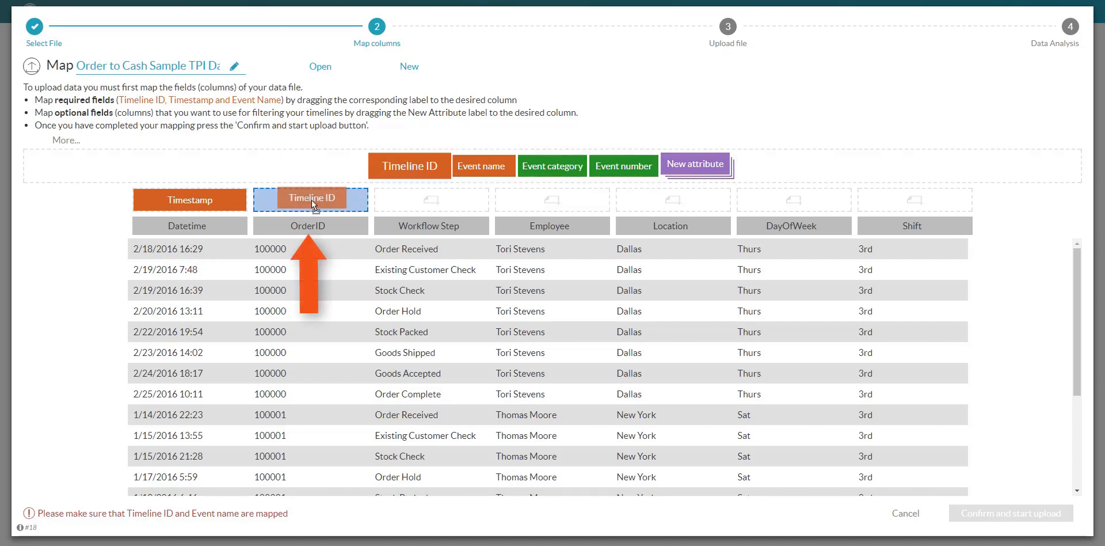
drag(312, 200, 311, 199)
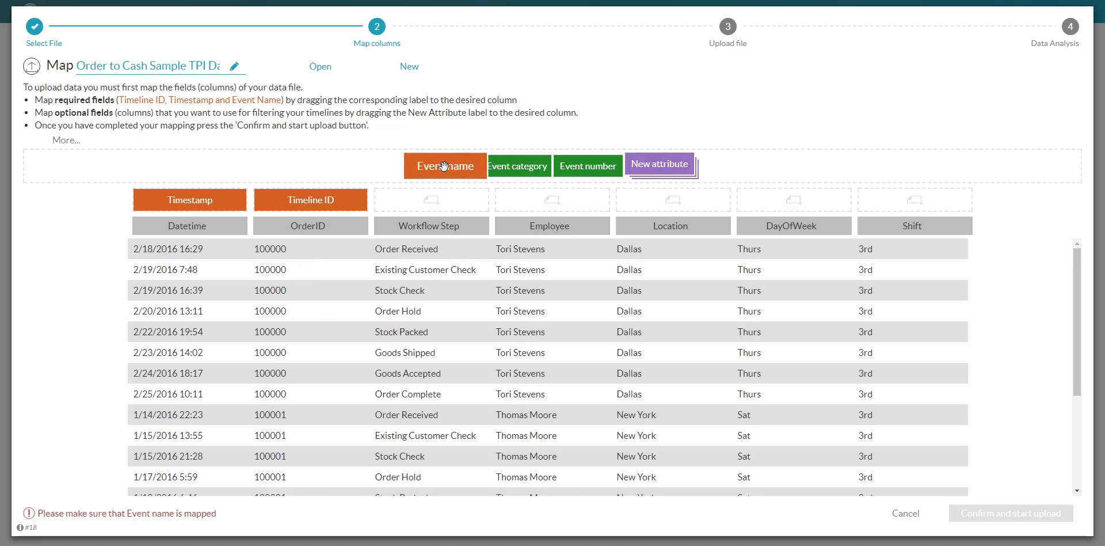
drag(444, 166, 429, 202)
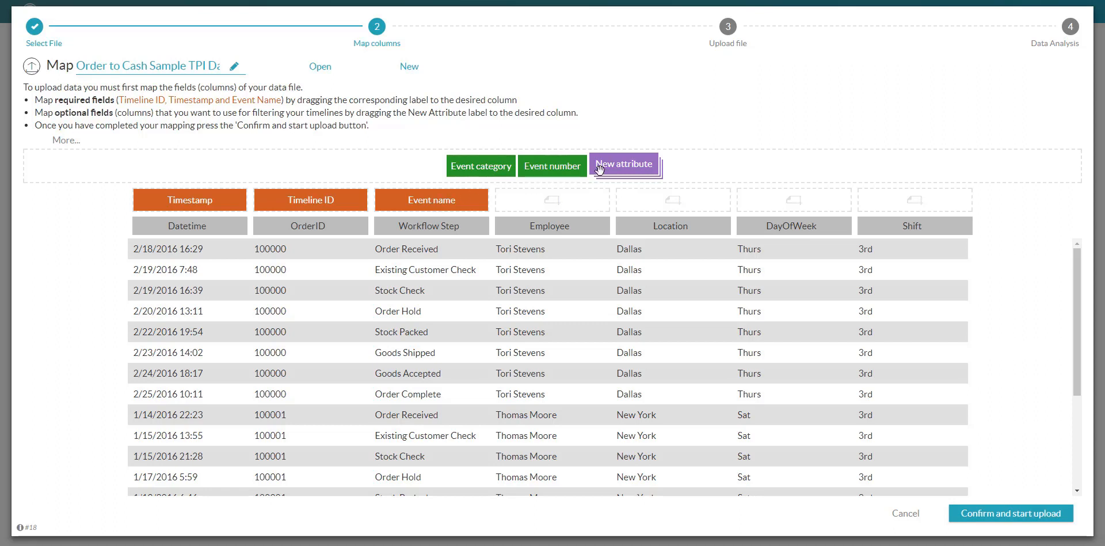
Map the Employee, Location, DayOfWeek and Shift columns as new attributes and start the data upload.
drag(624, 165, 937, 202)
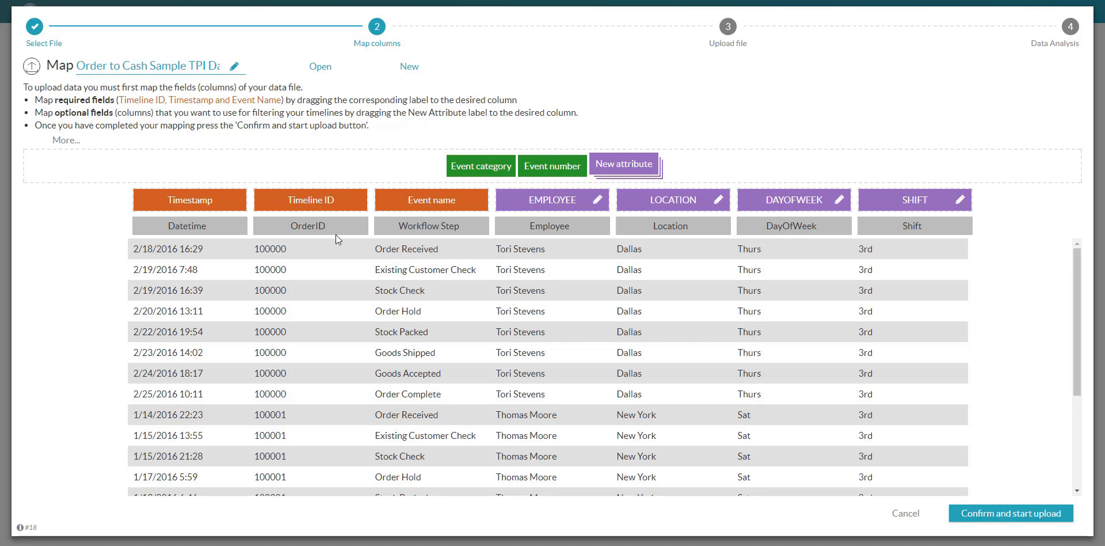
click(1021, 515)
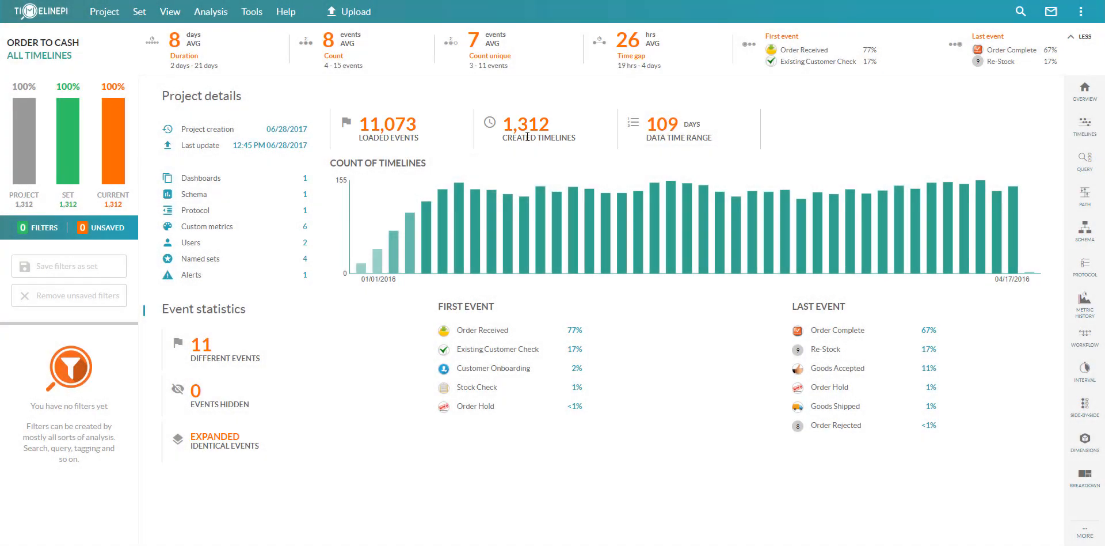
Review the project's different events sorted by descending occurrences, and check the style options for Goods Accepted.
click(213, 347)
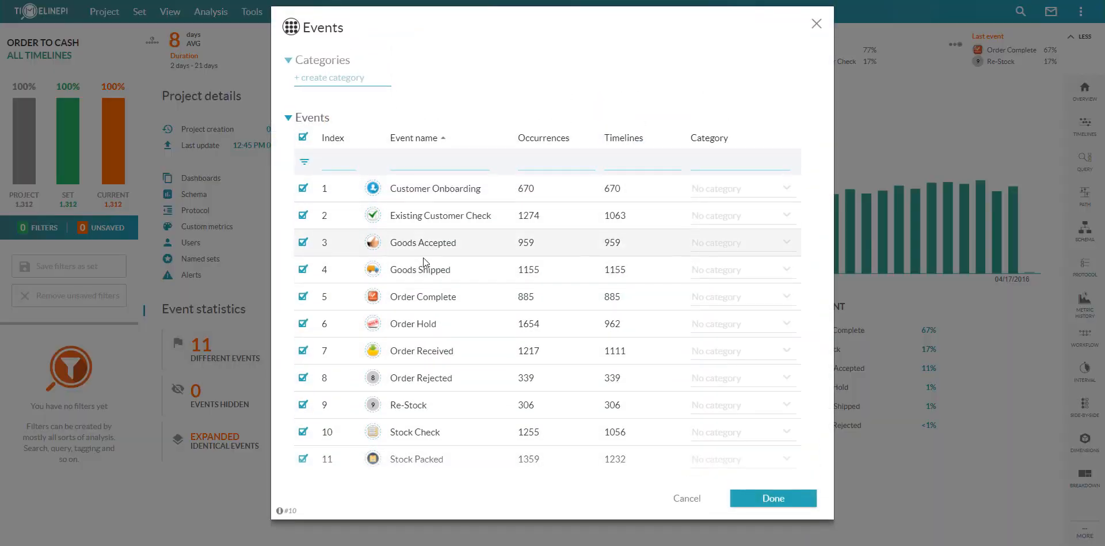
click(549, 142)
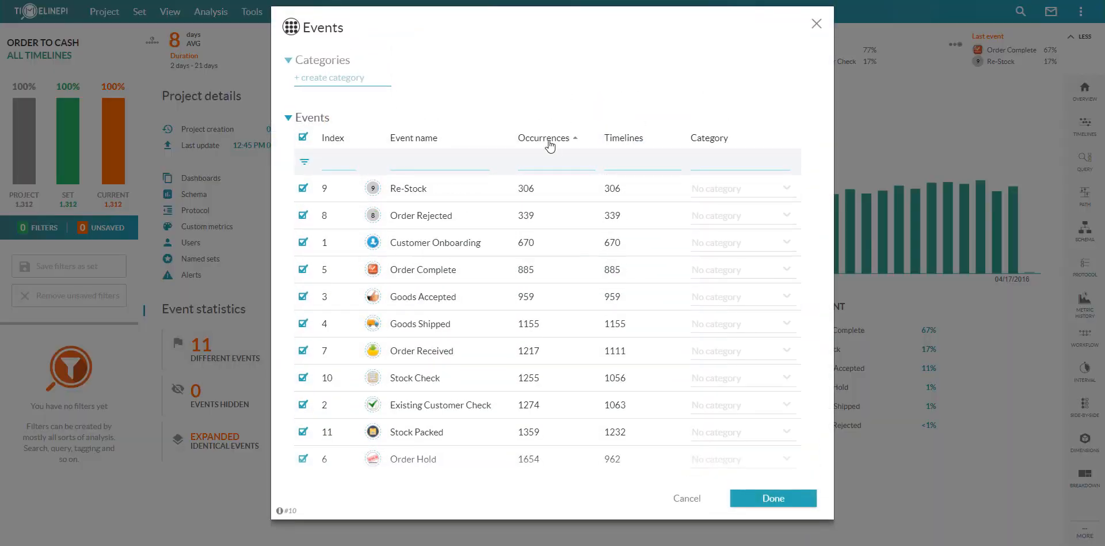
click(551, 144)
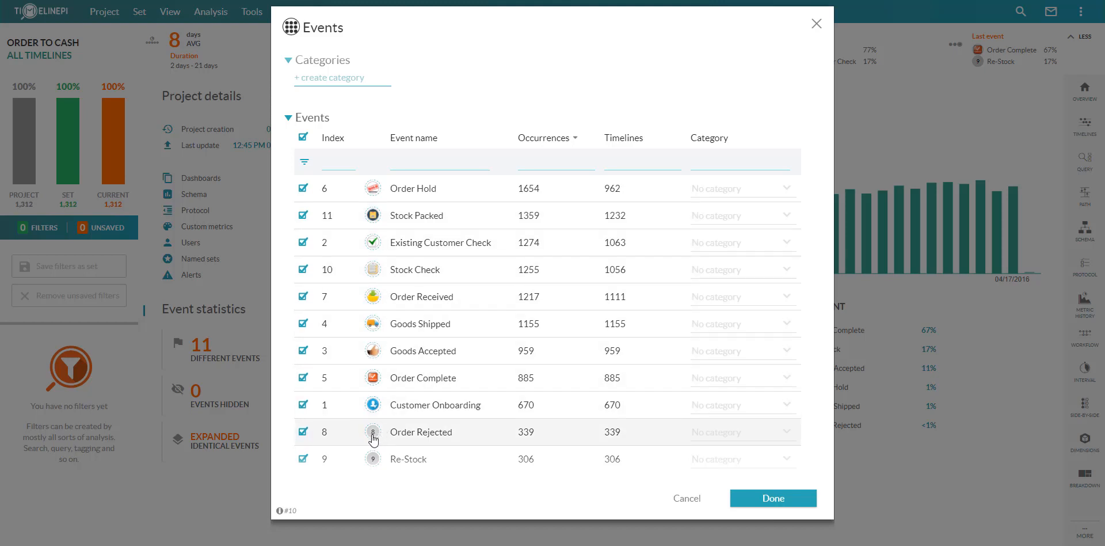
click(374, 352)
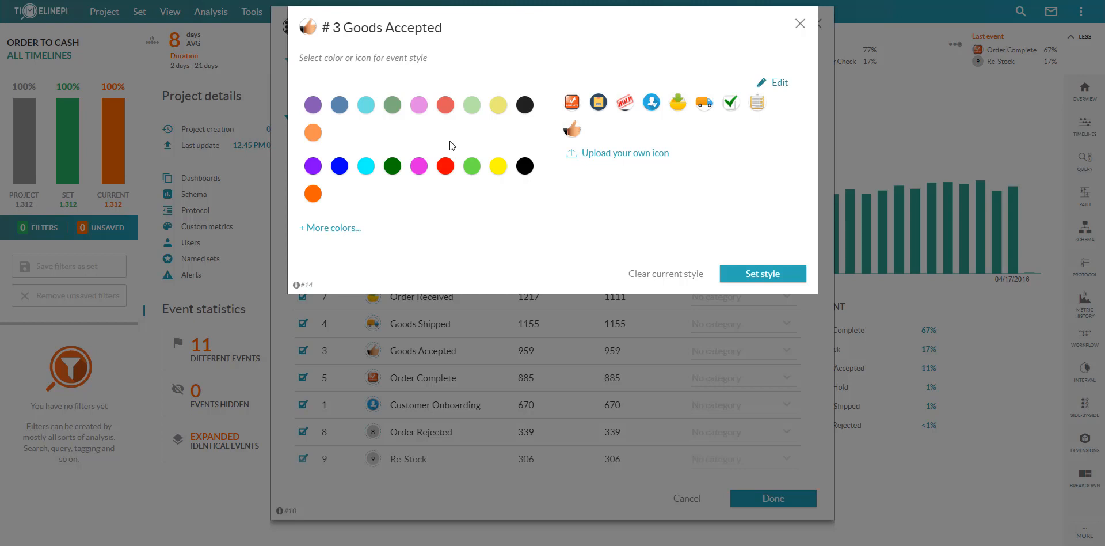
click(801, 26)
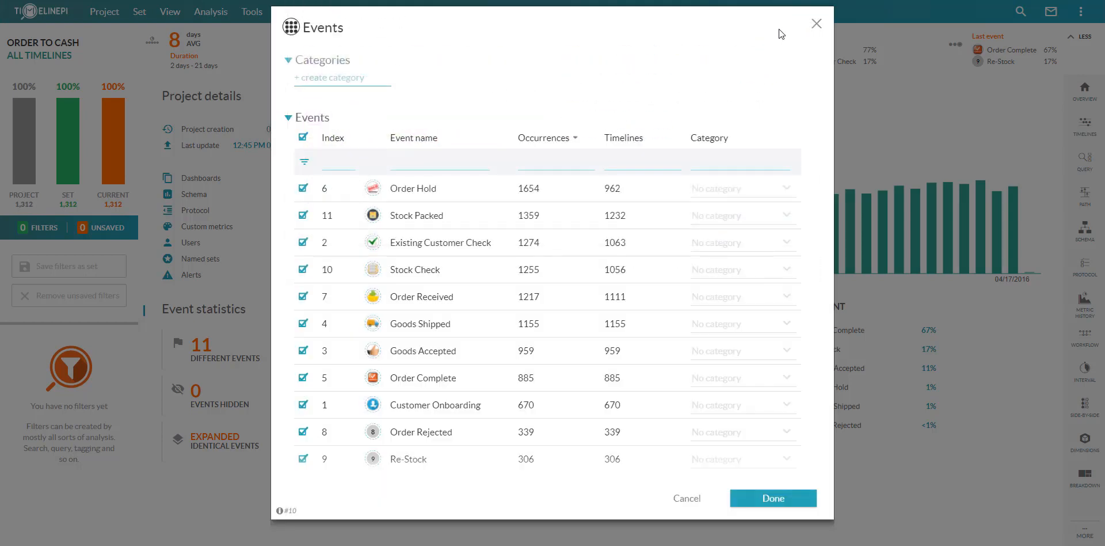
click(817, 30)
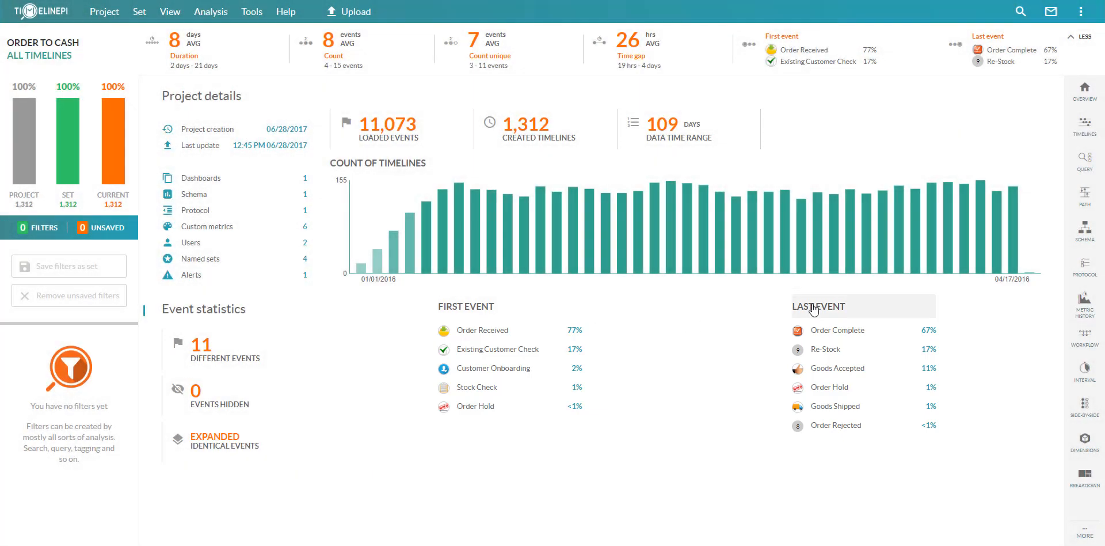
Review the chart showing how the last events are distributed across the timelines.
click(791, 311)
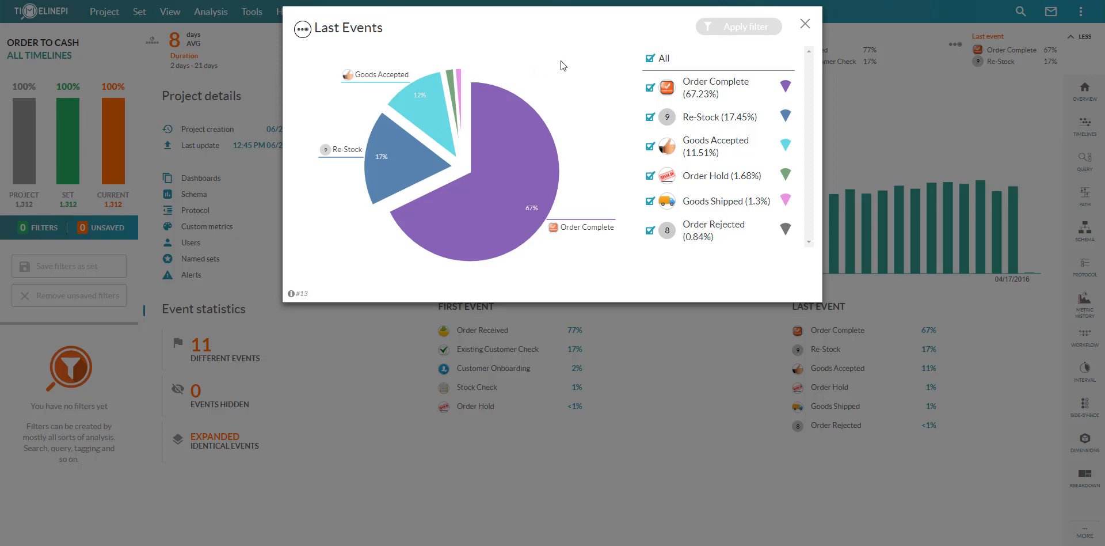
click(806, 25)
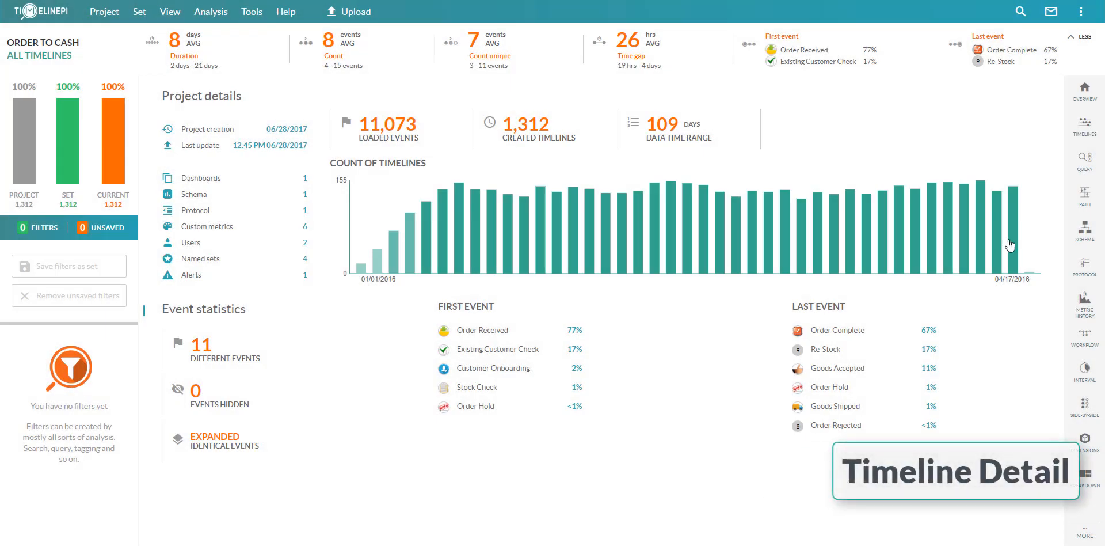
Show the visual timelines, highlight the second timeline and inspect its Order Hold event.
click(1085, 124)
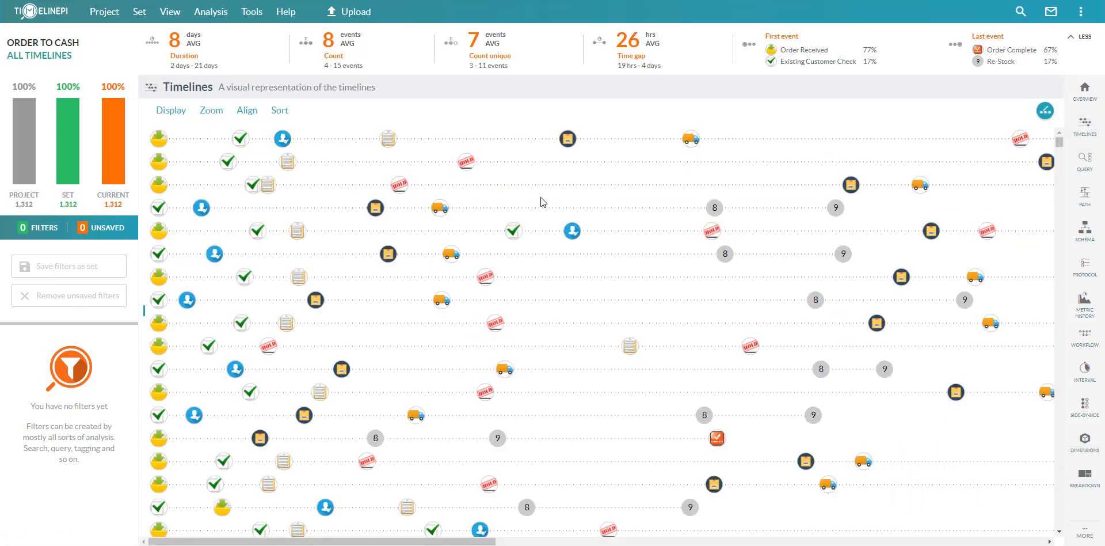
click(524, 173)
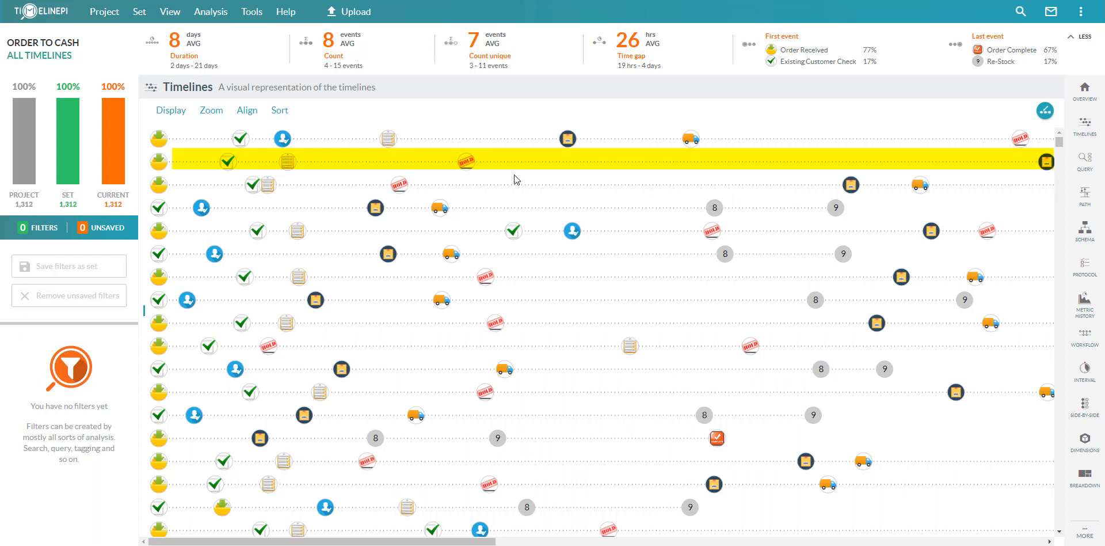
mouse_move(467, 168)
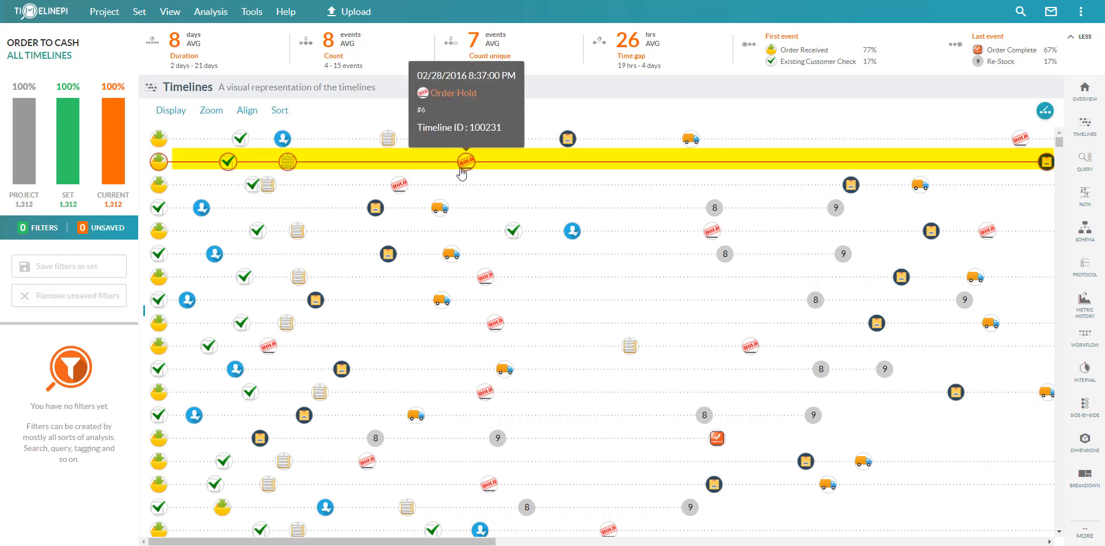
mouse_move(266, 187)
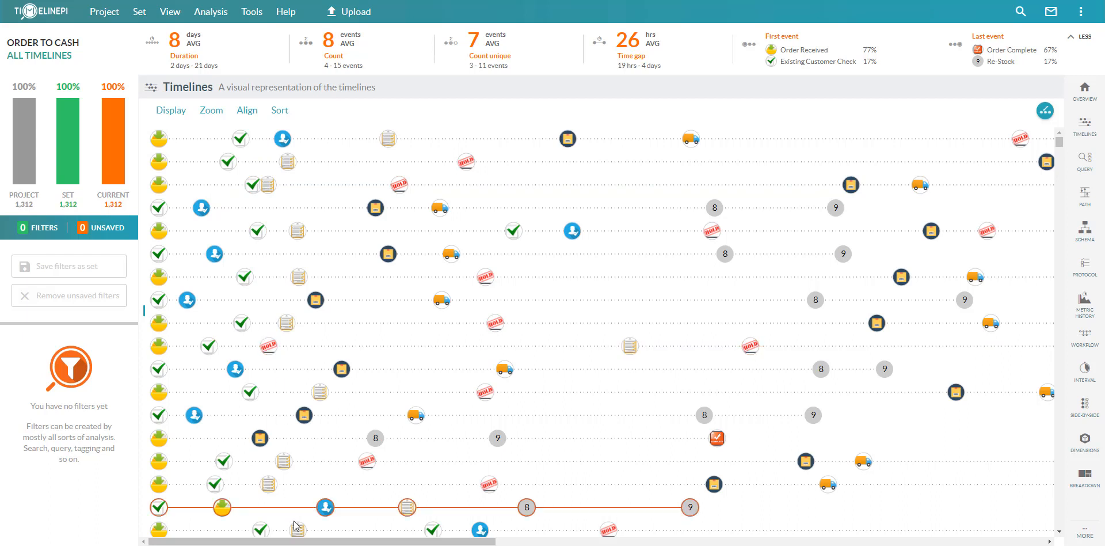
mouse_move(303, 543)
mouse_down()
mouse_move(852, 542)
mouse_move(299, 542)
mouse_up()
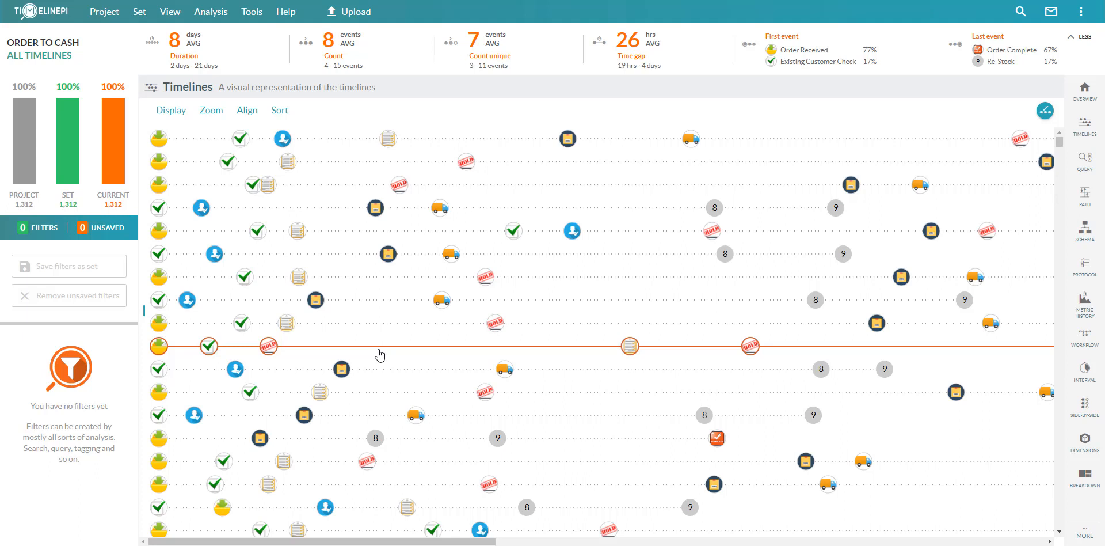
Open the details of the tenth timeline and examine its event sequence, time gaps and parallel steps.
click(379, 354)
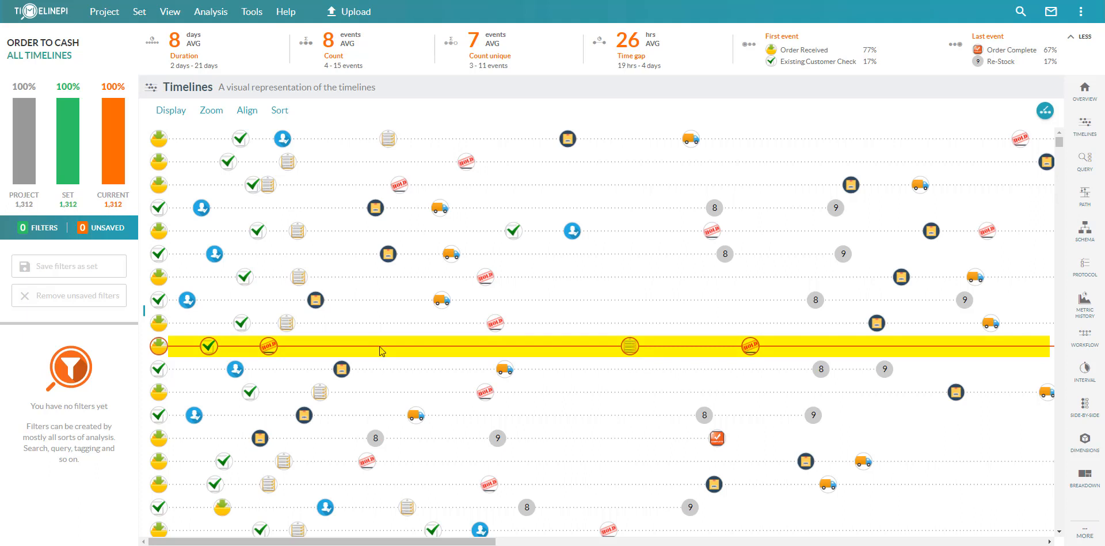
double_click(380, 351)
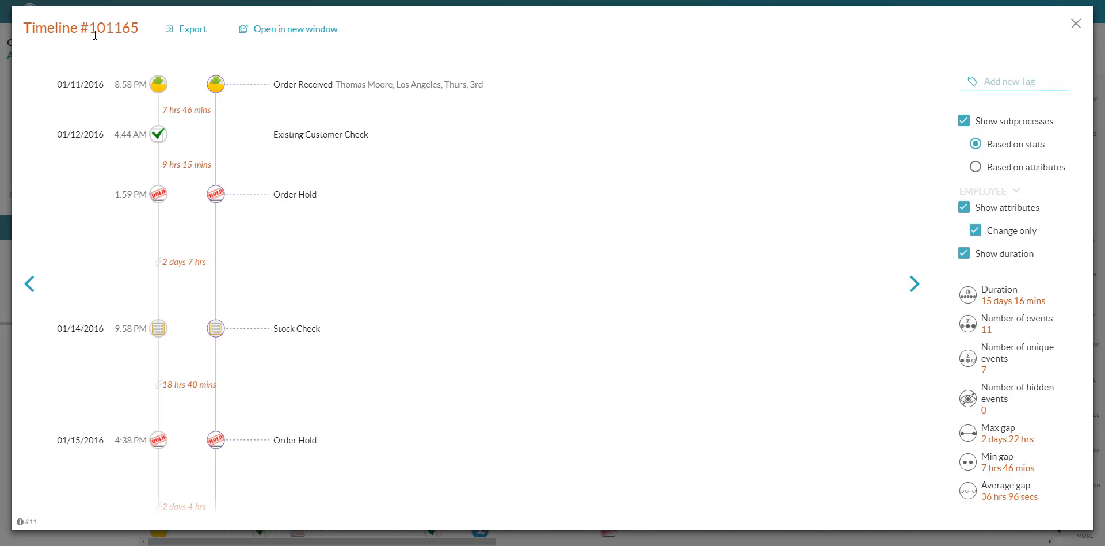
click(157, 82)
scroll(179, 342, down, 7)
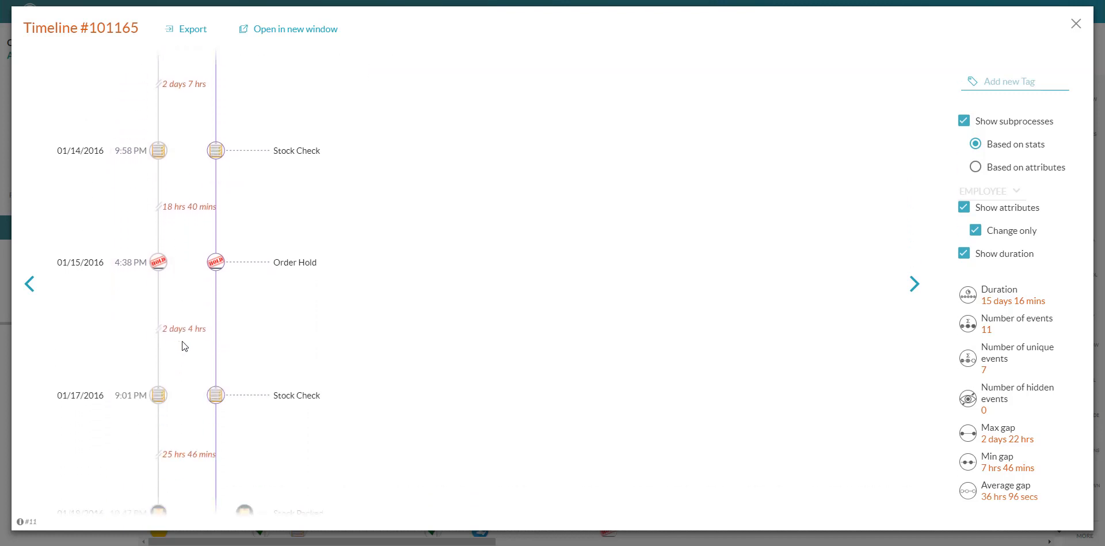
scroll(181, 340, down, 1)
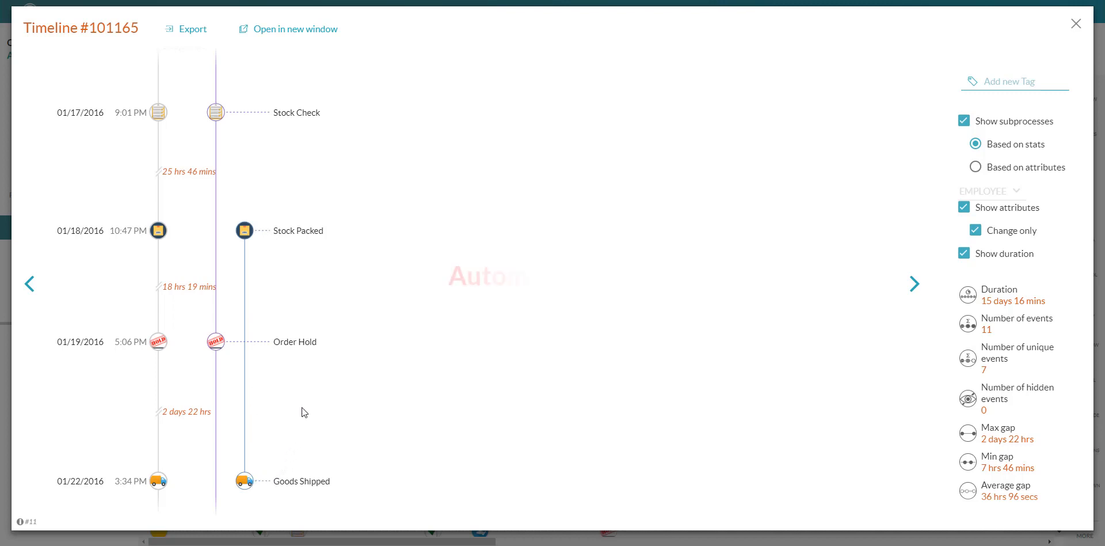
scroll(296, 382, down, 4)
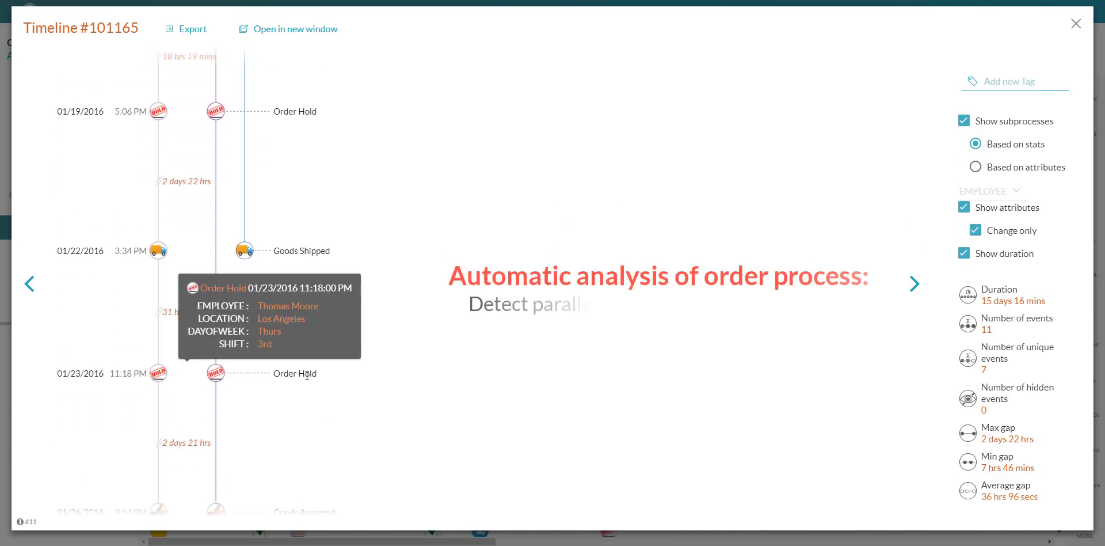
scroll(309, 378, down, 1)
scroll(311, 380, up, 2)
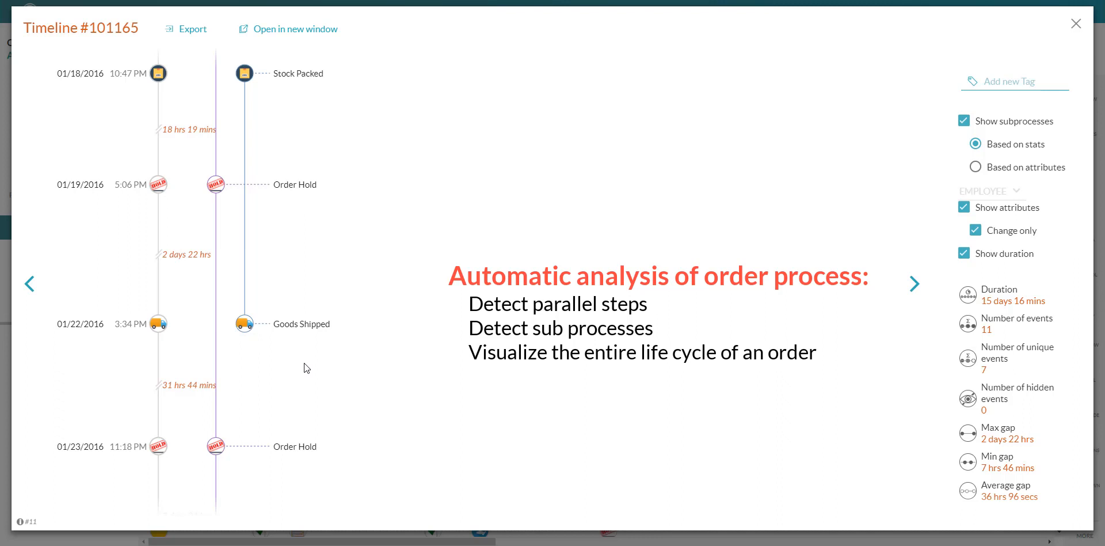
scroll(305, 368, up, 8)
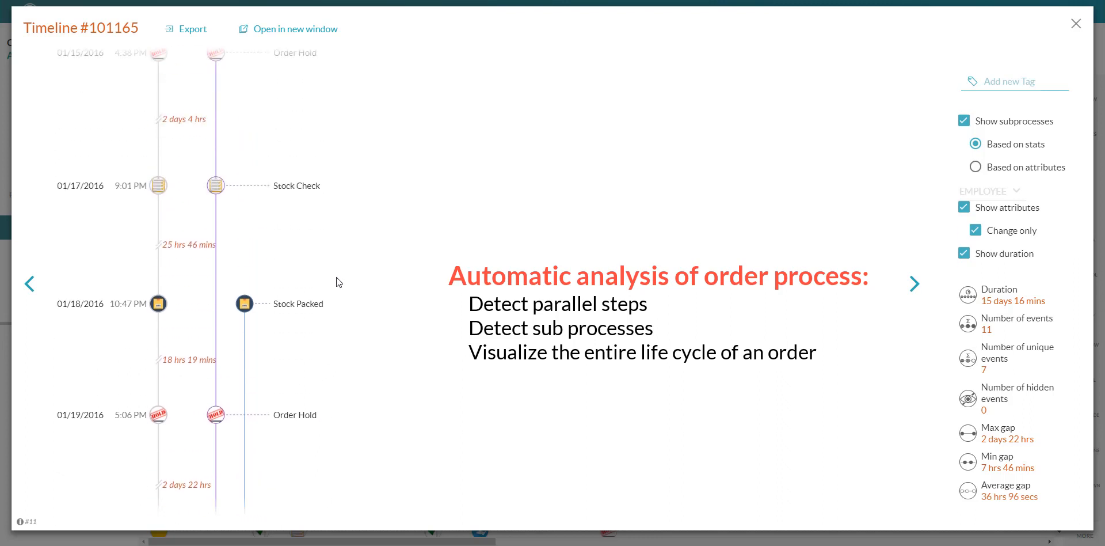
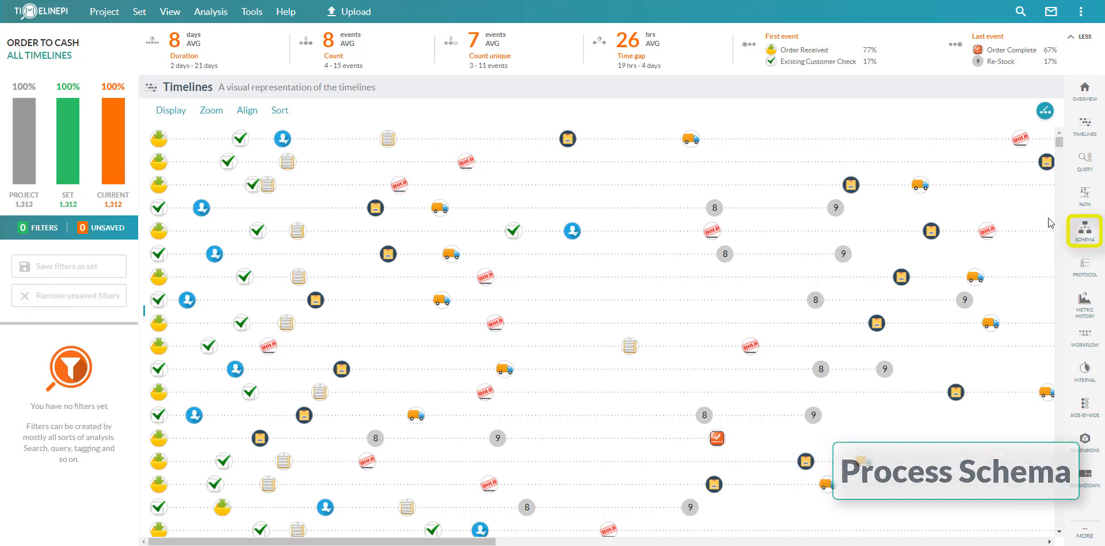
Generate a new process schema from the default milestones plus Order Rejected and Stock Check, and inspect the resulting diagram.
click(1085, 230)
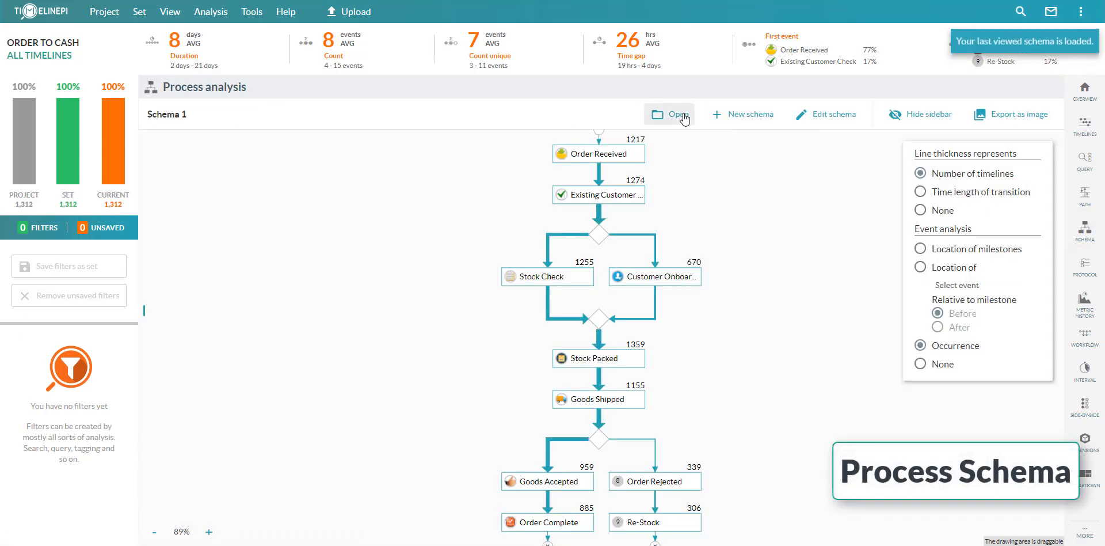
click(724, 115)
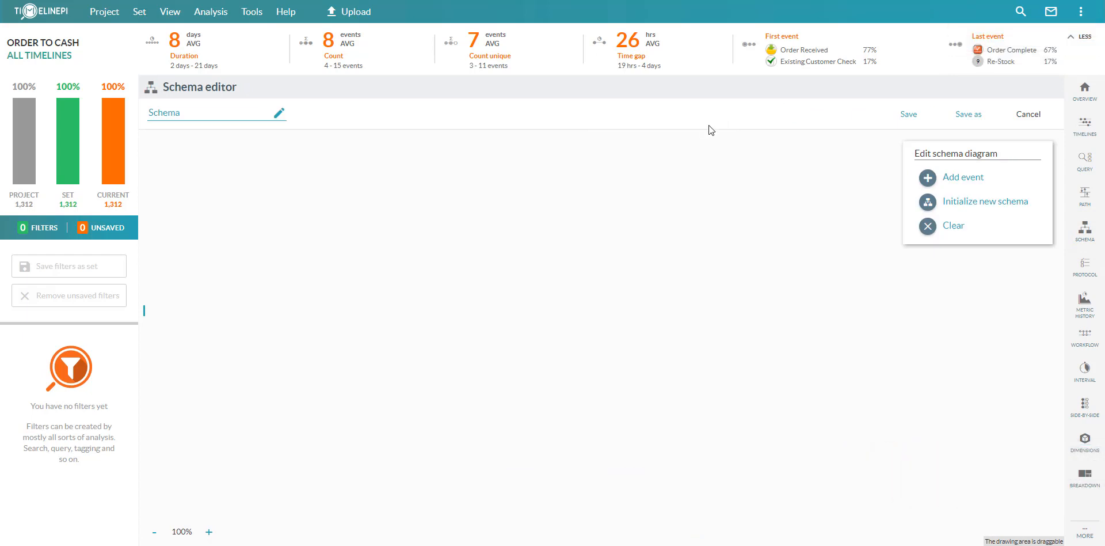
click(956, 206)
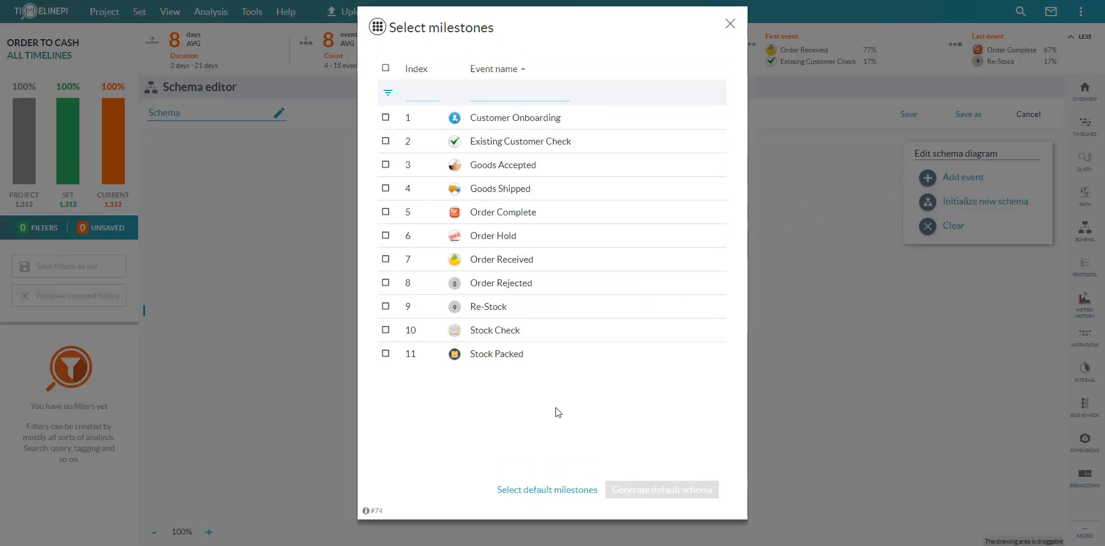
click(530, 491)
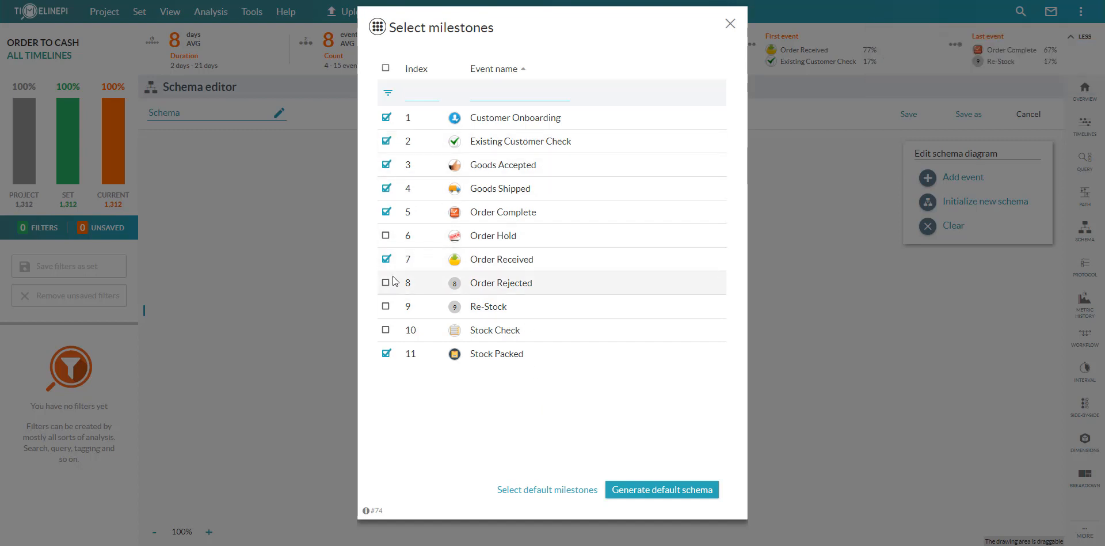
click(386, 330)
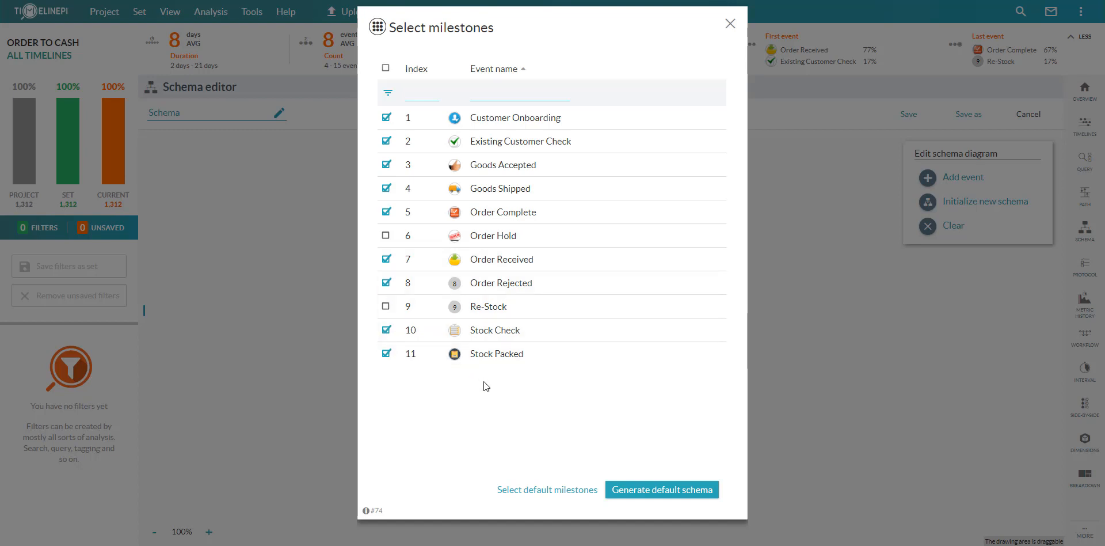
click(641, 490)
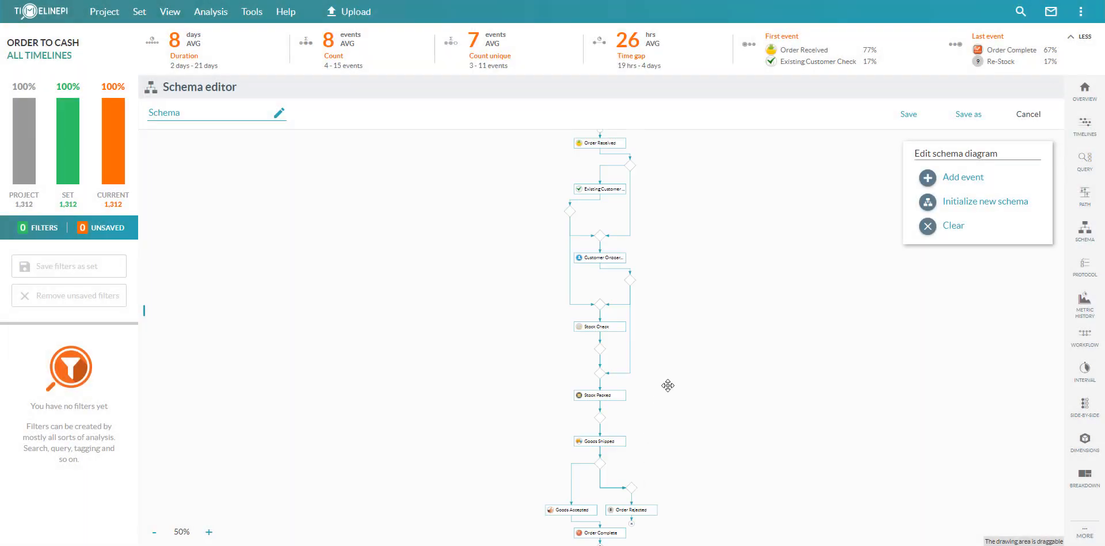
scroll(668, 383, up, 1)
mouse_move(648, 269)
mouse_down()
mouse_move(636, 399)
mouse_move(627, 320)
mouse_up()
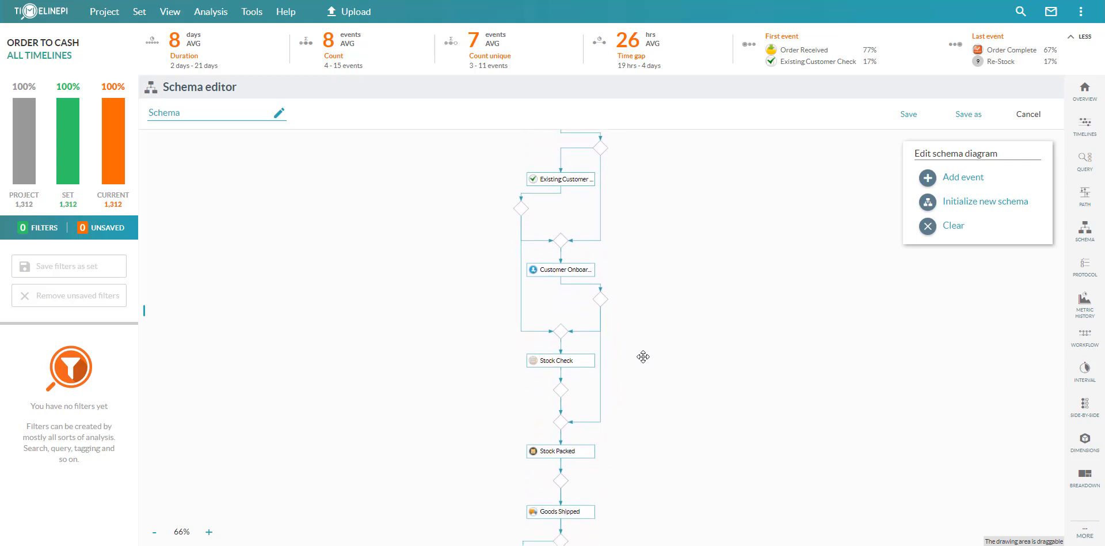
Save the generated schema and examine the number of timelines flowing through its milestones and transitions.
drag(653, 407, 629, 309)
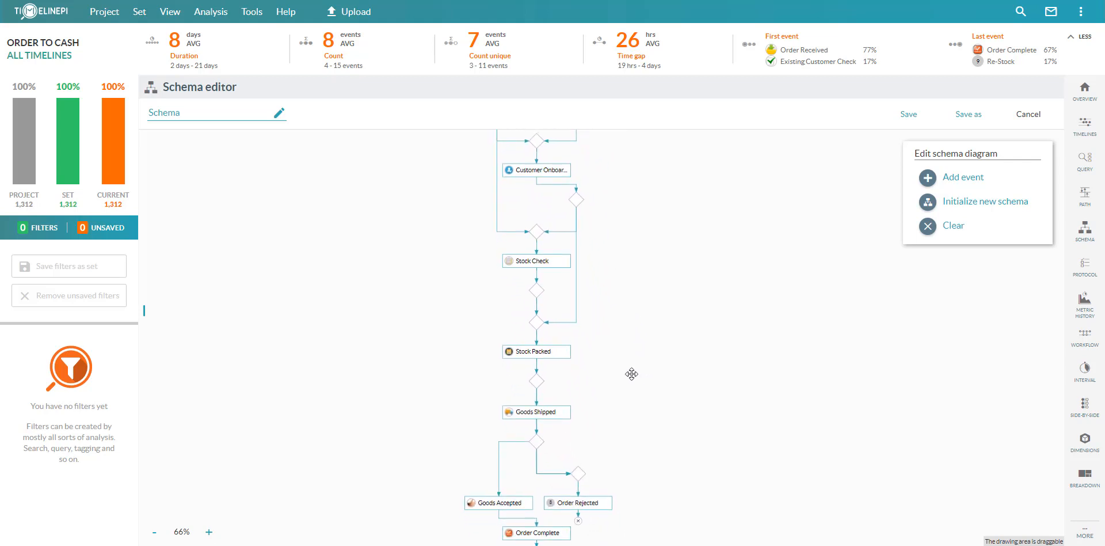
mouse_move(632, 375)
mouse_down()
mouse_move(631, 324)
mouse_move(636, 444)
mouse_up()
mouse_move(629, 317)
mouse_down()
mouse_move(627, 387)
mouse_move(622, 366)
mouse_up()
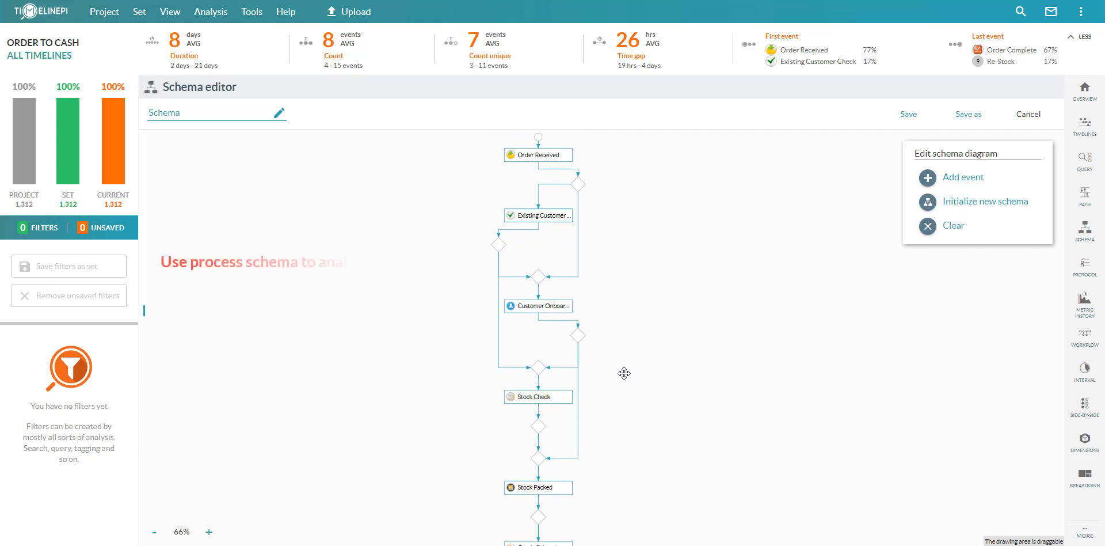
click(909, 116)
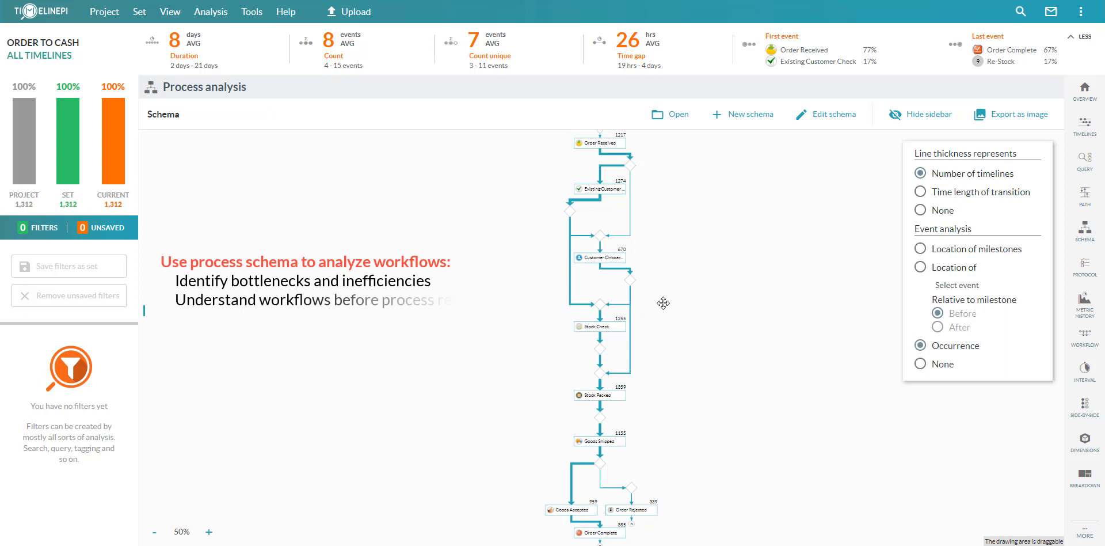
scroll(672, 282, up, 3)
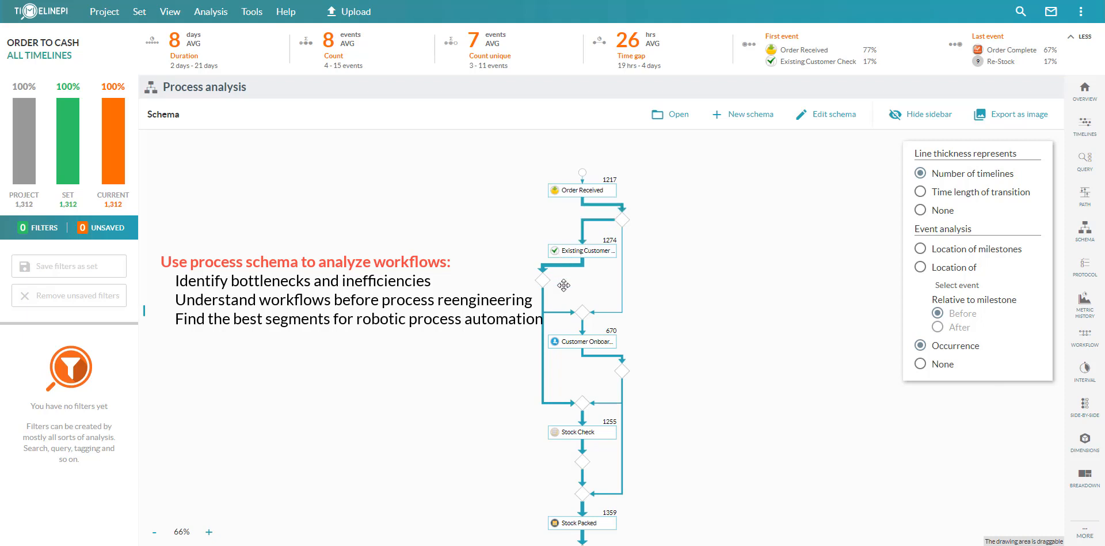
drag(634, 447, 637, 316)
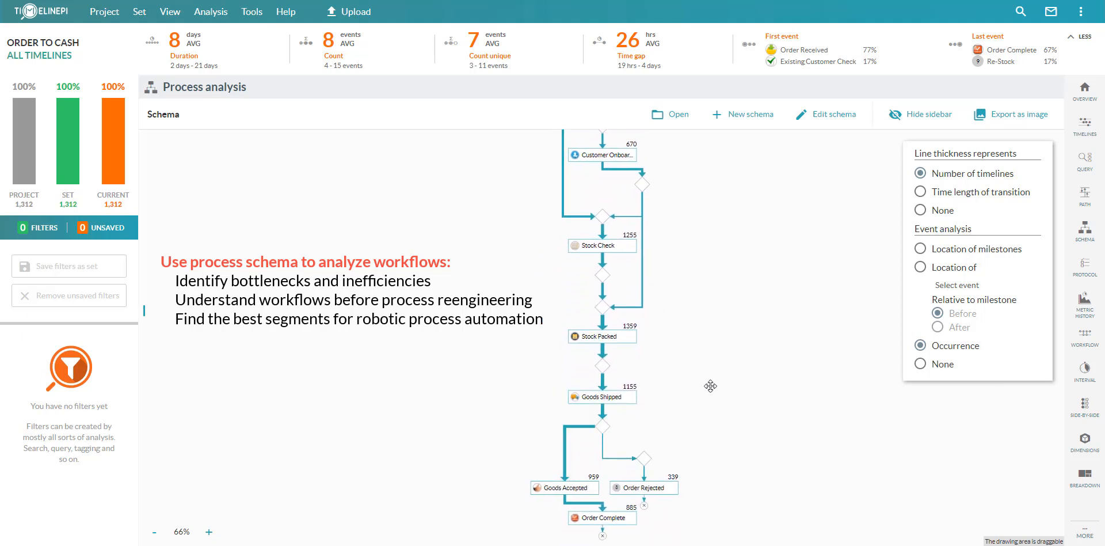
drag(704, 209, 694, 357)
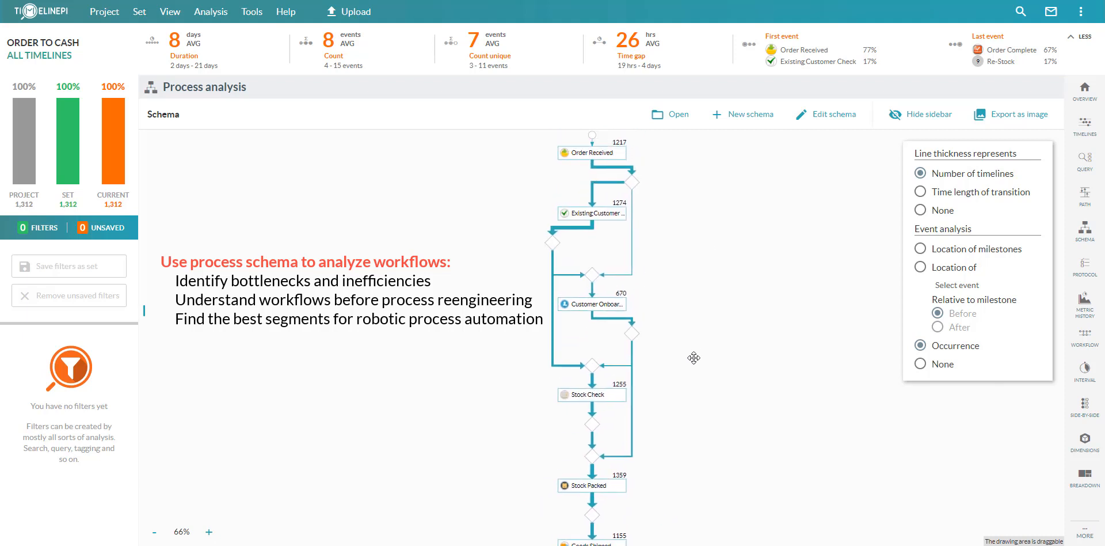
Make the schema's line thickness represent the time length of transition and examine the slow transitions between milestones.
click(920, 193)
drag(685, 374, 673, 324)
mouse_move(621, 293)
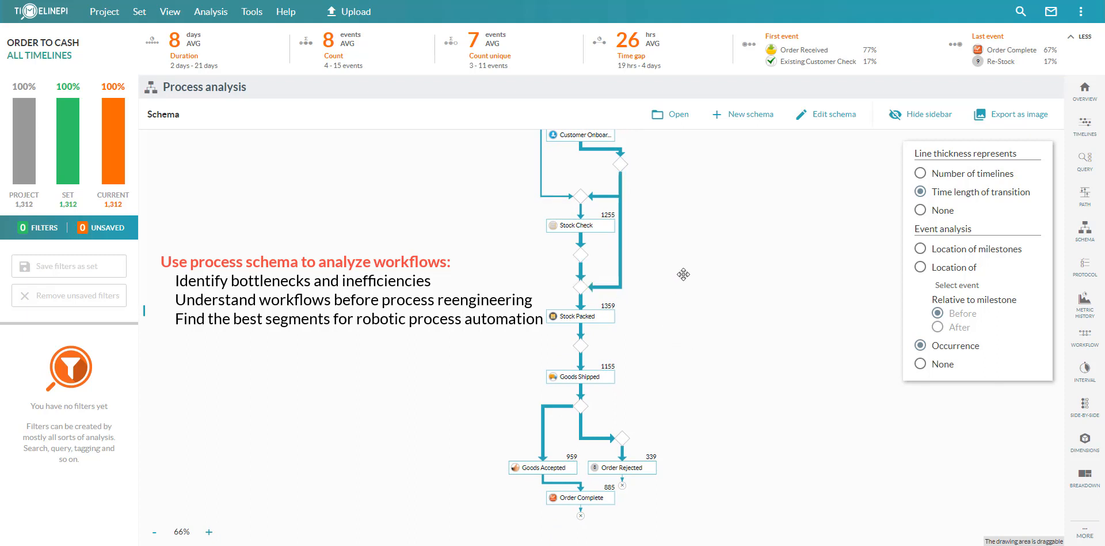
drag(684, 277, 679, 328)
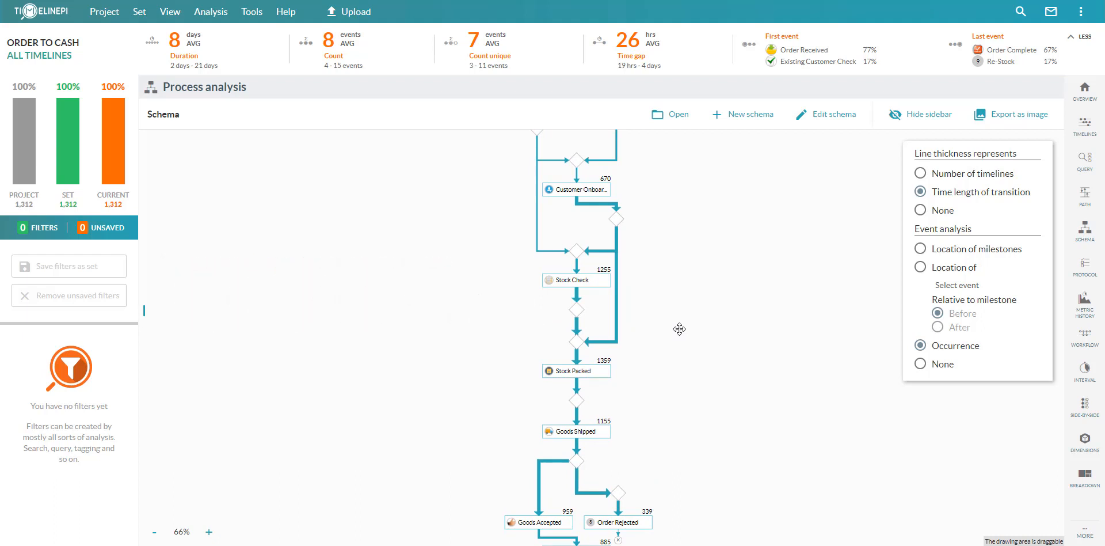
drag(680, 329, 673, 371)
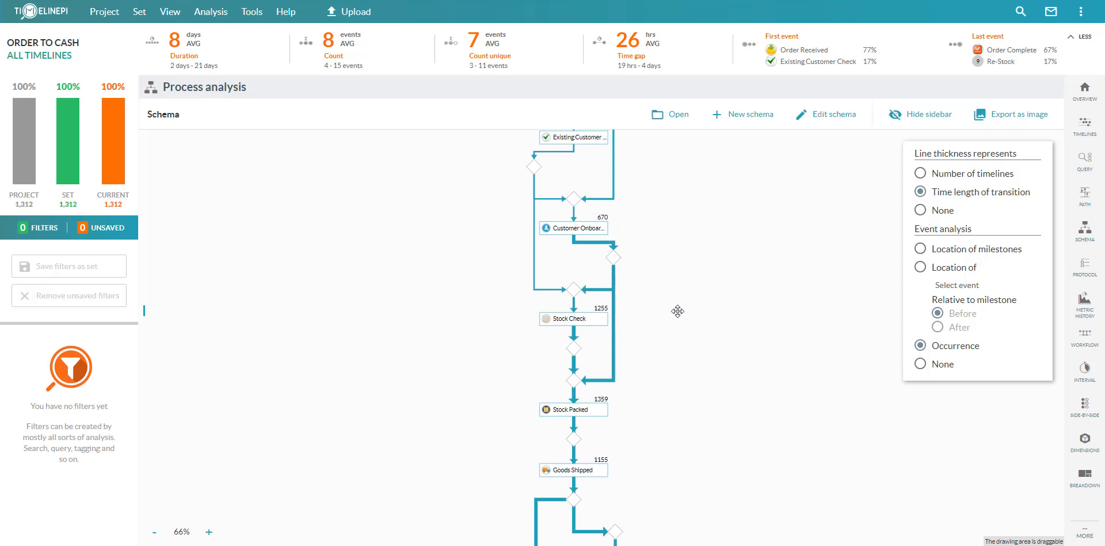
drag(678, 309, 646, 386)
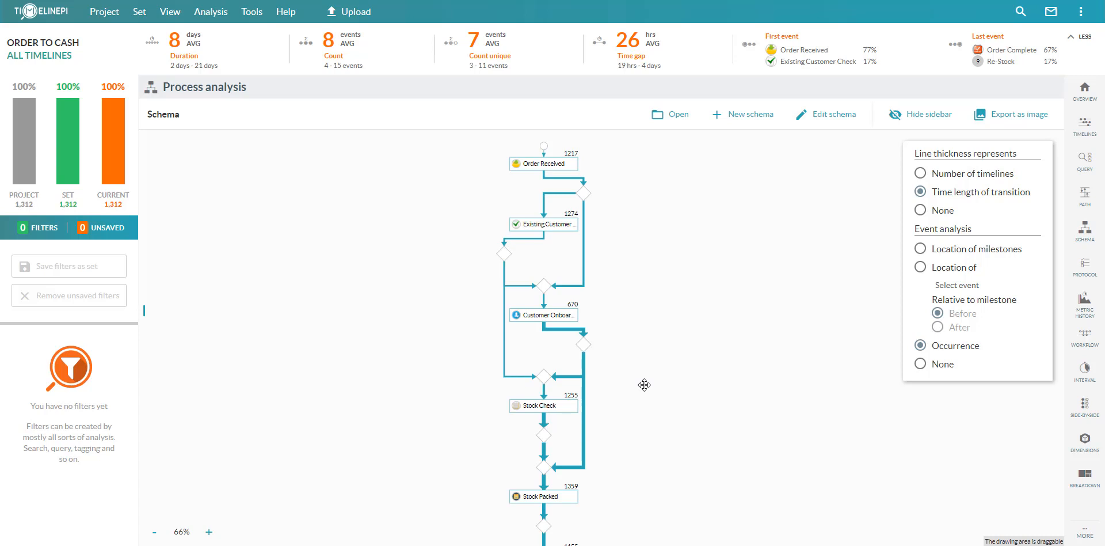
drag(644, 384, 609, 313)
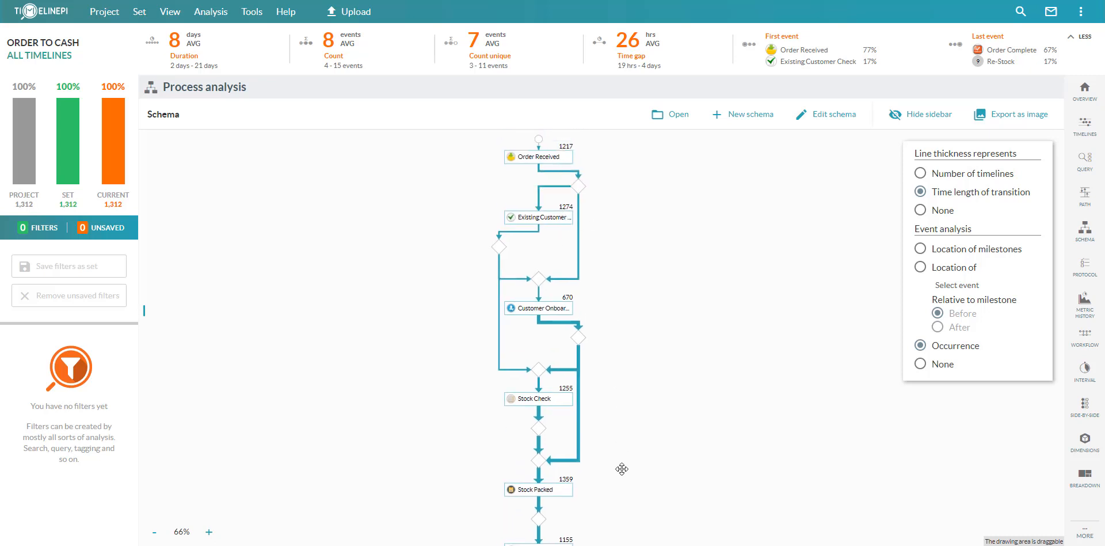
drag(621, 469, 651, 274)
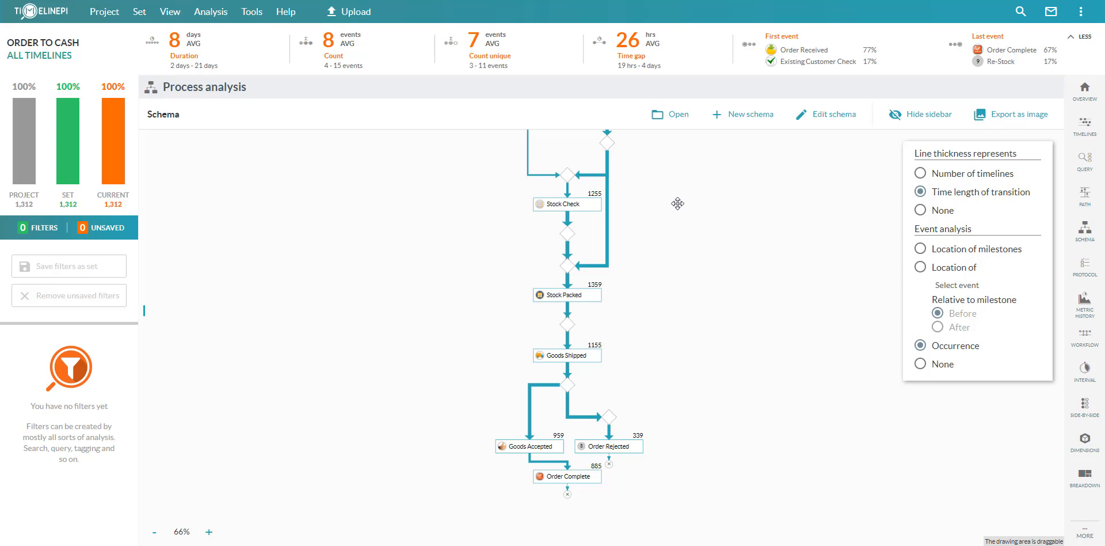
drag(677, 206, 662, 377)
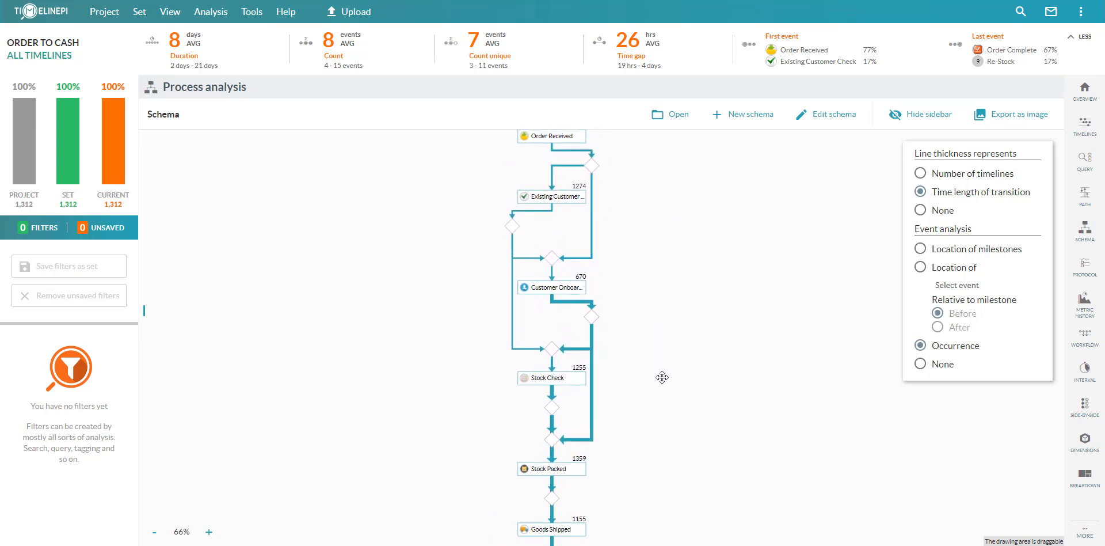
Show the location of the Order Hold event before each milestone in the schema and examine its distribution.
click(921, 268)
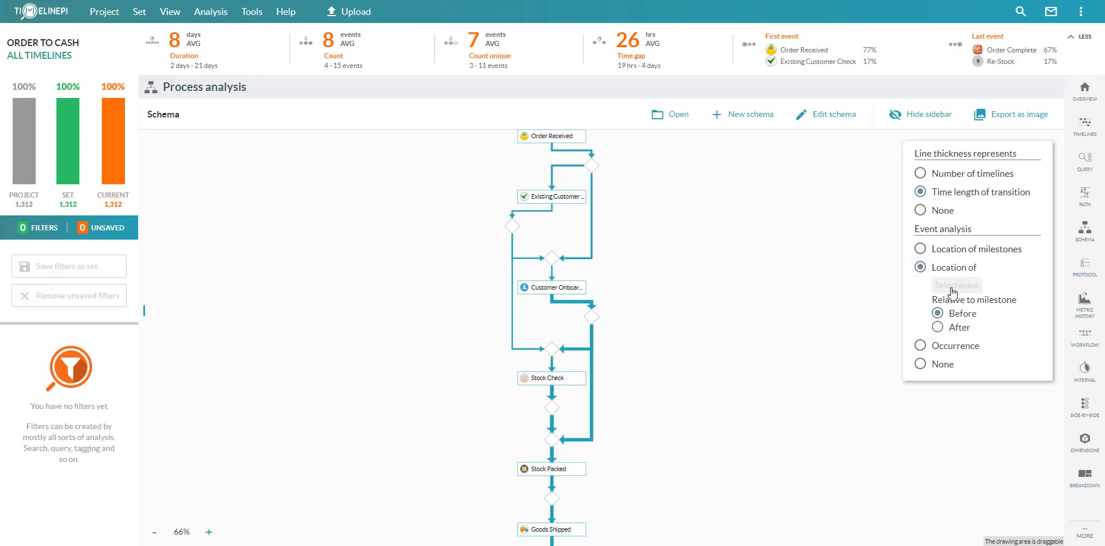
click(943, 285)
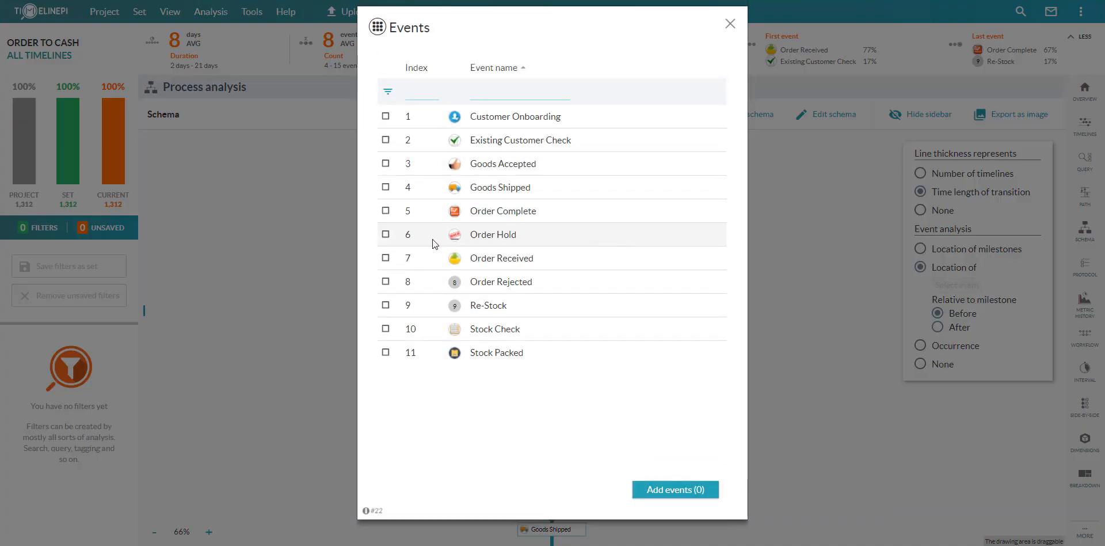
click(413, 239)
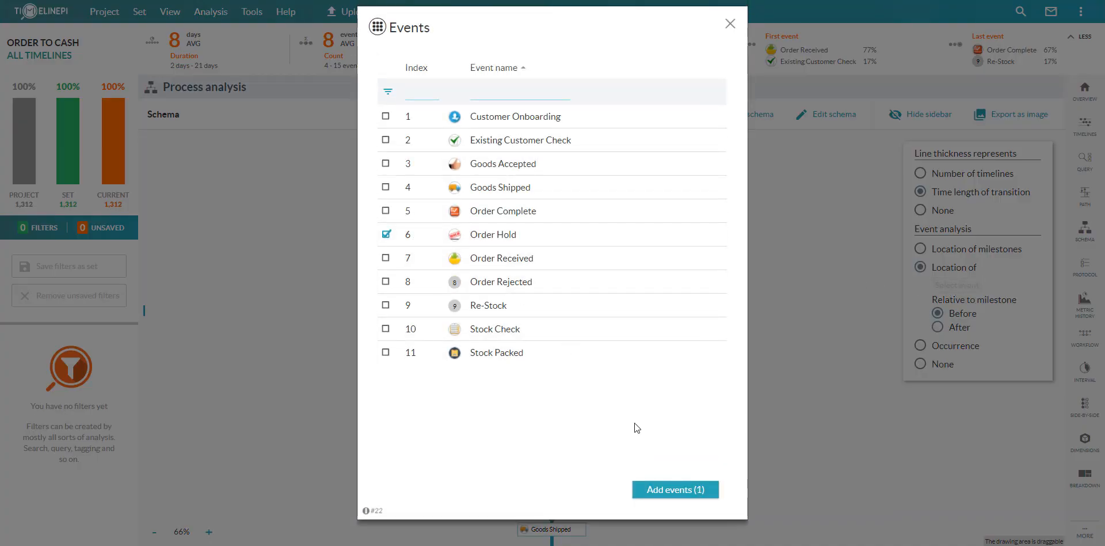
click(666, 489)
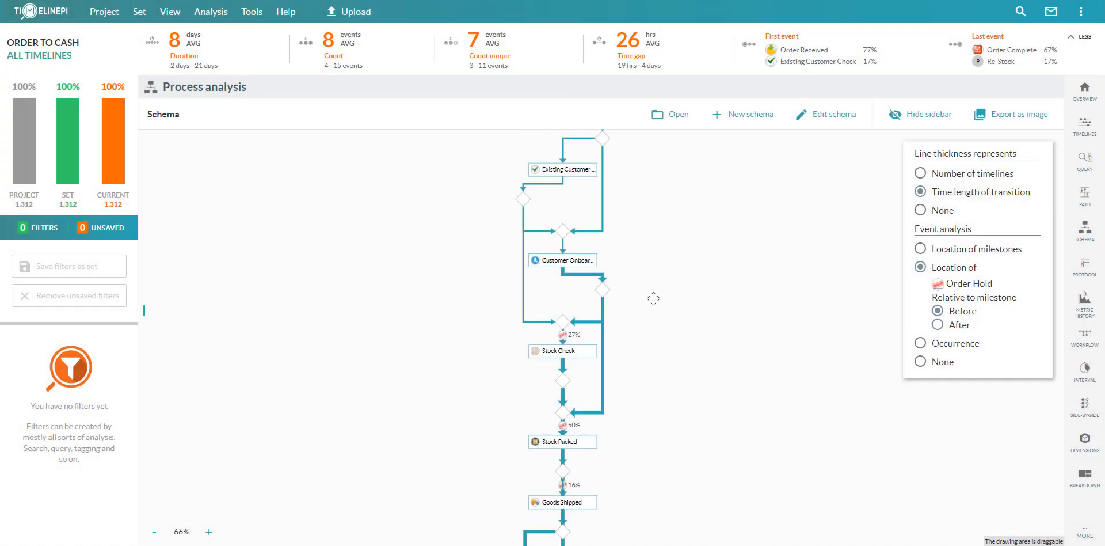
drag(653, 298, 679, 190)
drag(713, 385, 696, 337)
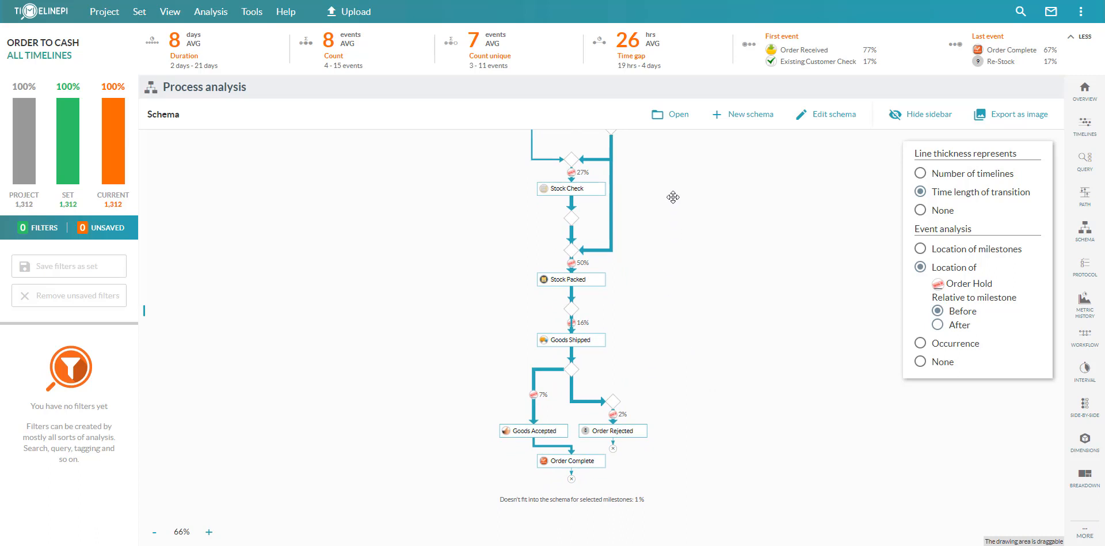
drag(672, 197, 680, 288)
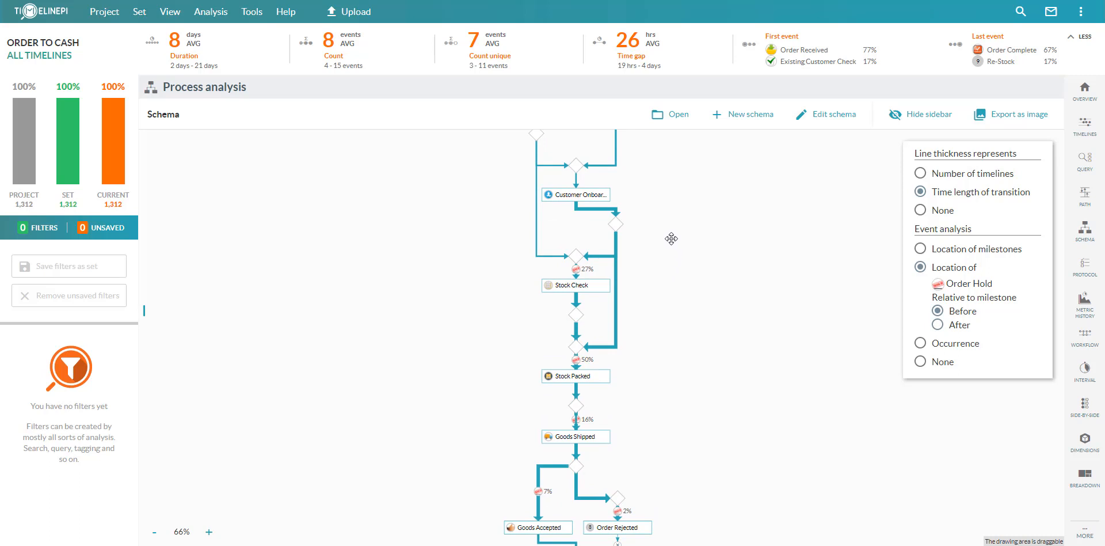
drag(658, 214, 656, 276)
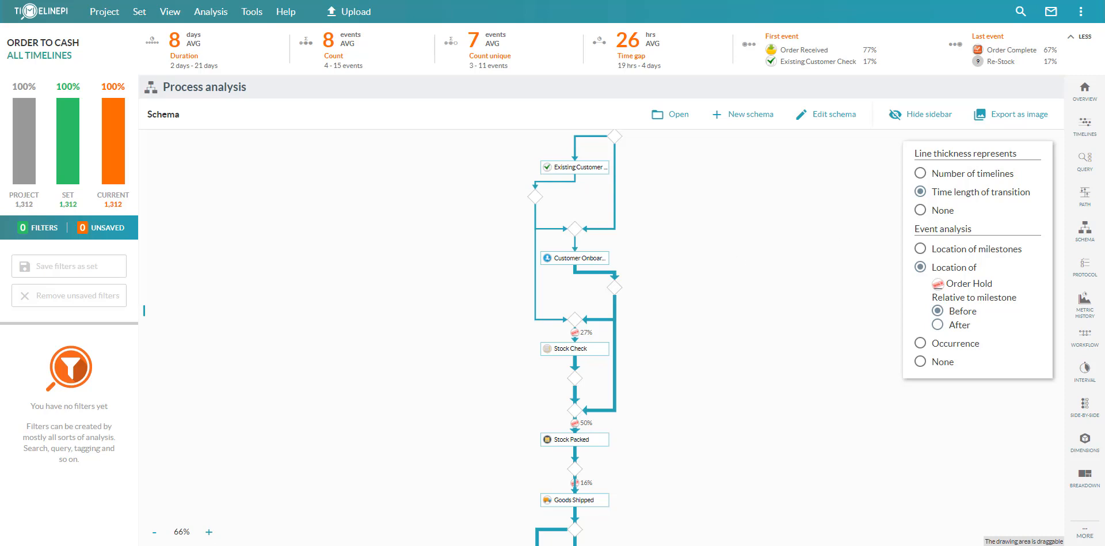
Open the path analysis of the timelines and exclude the Customer Onboarding event from the paths.
mouse_move(1085, 128)
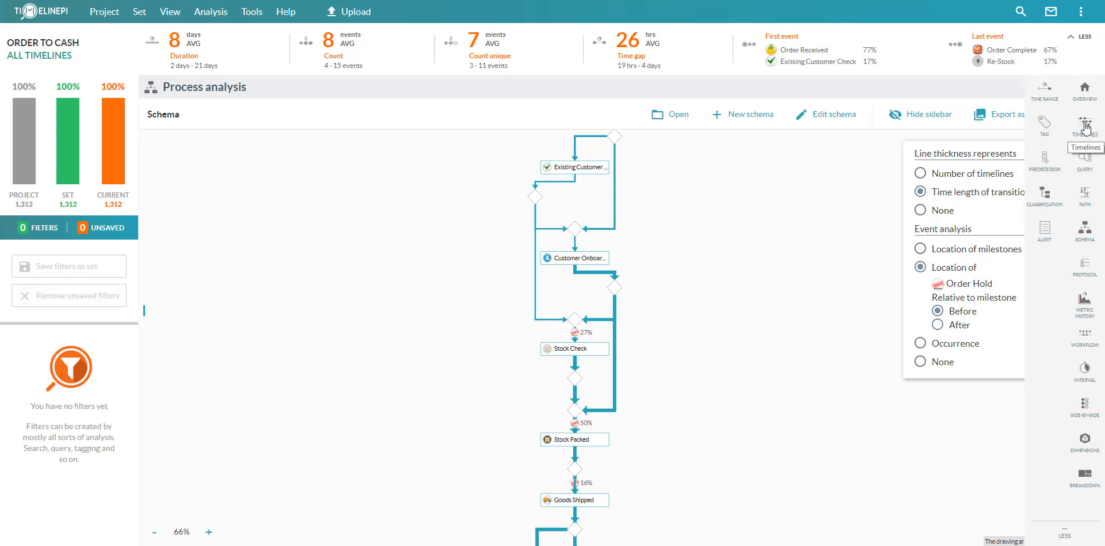
click(1085, 127)
click(1084, 195)
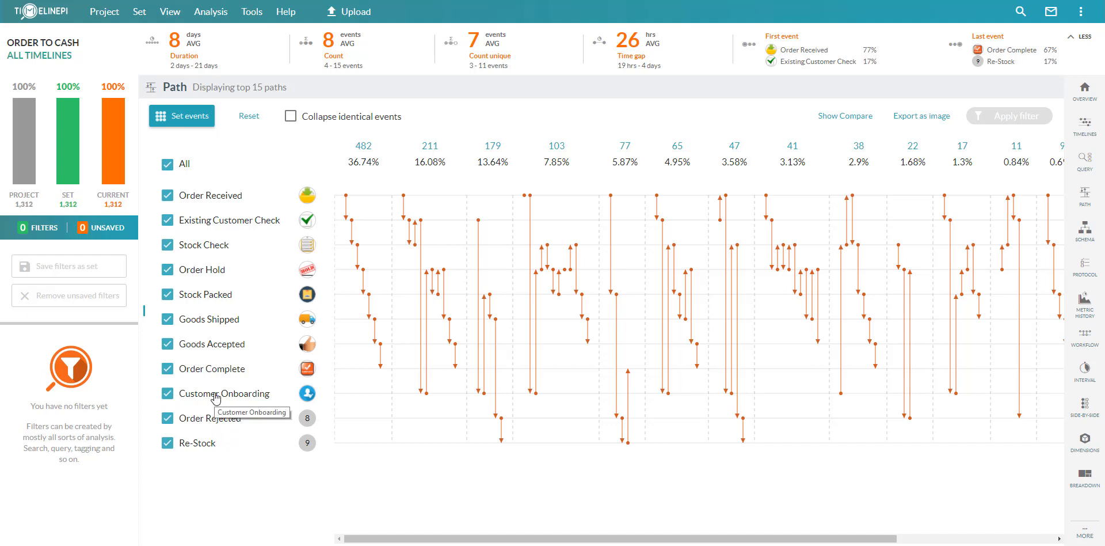
click(168, 395)
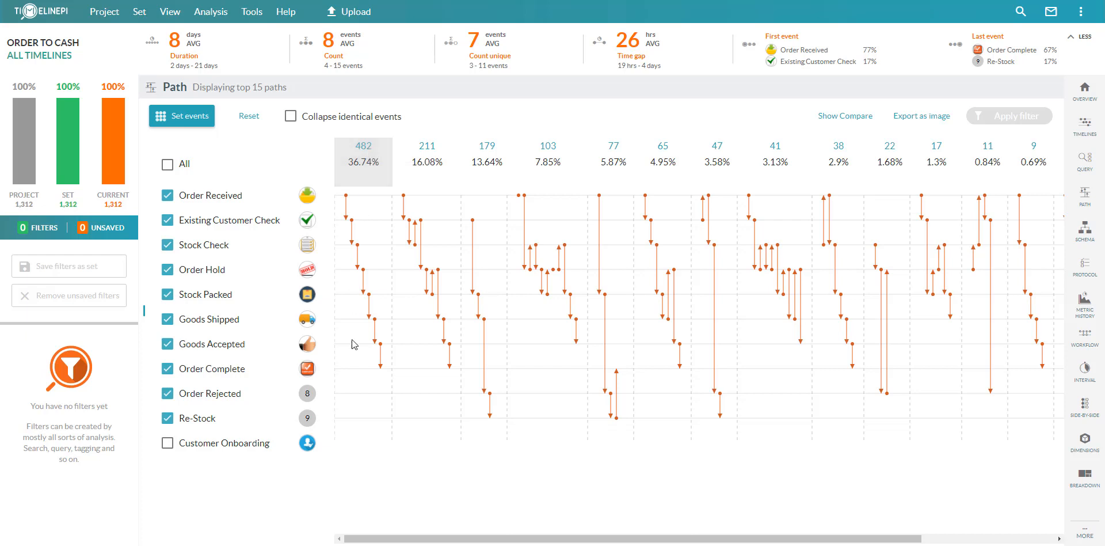
Select the path covering 5.87% of timelines, which ends with Order Rejected, Re-Stock and Order Complete, and apply it as a filter.
drag(442, 541, 538, 541)
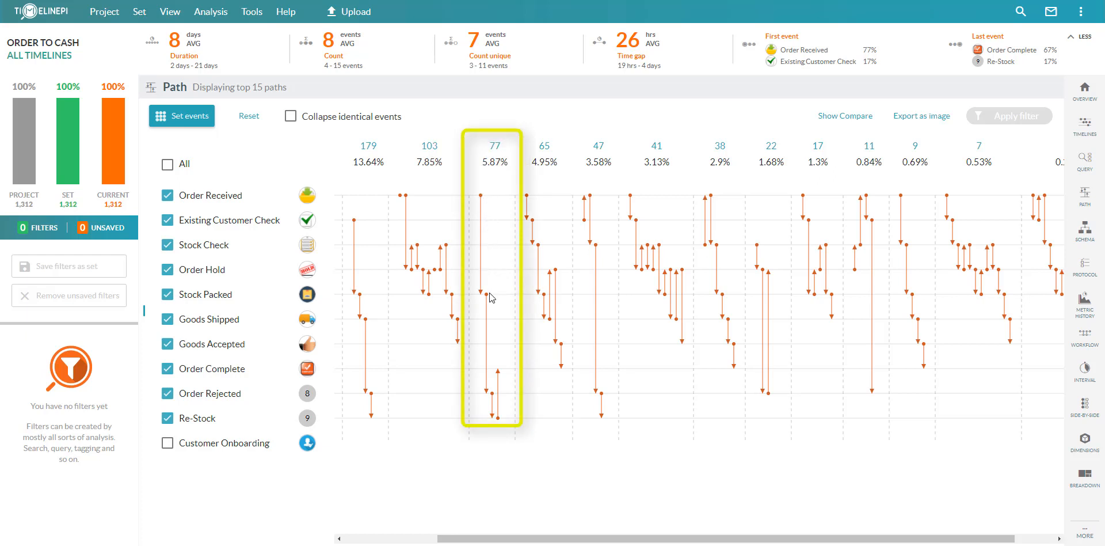
mouse_move(489, 298)
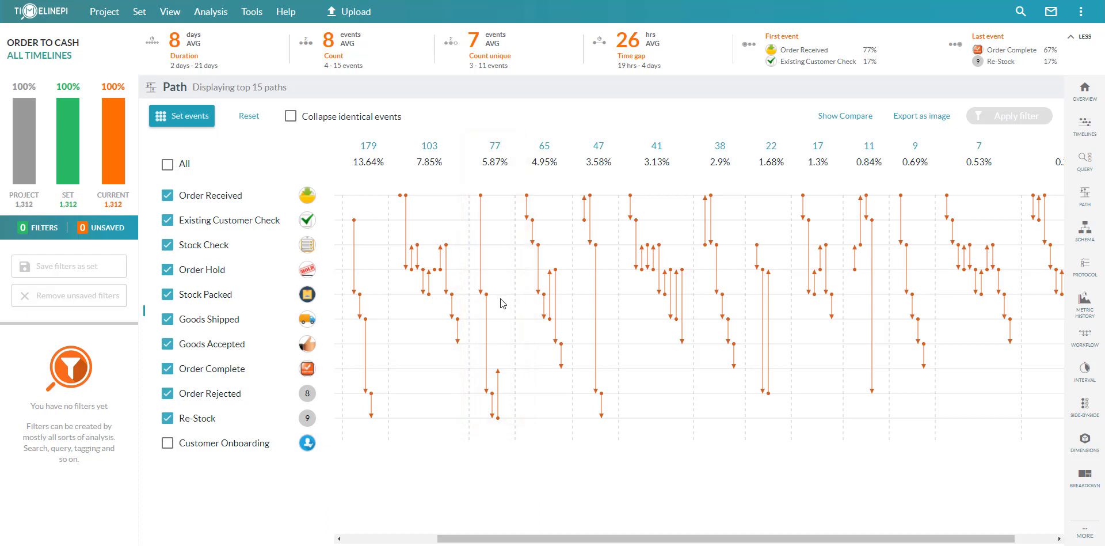
click(495, 184)
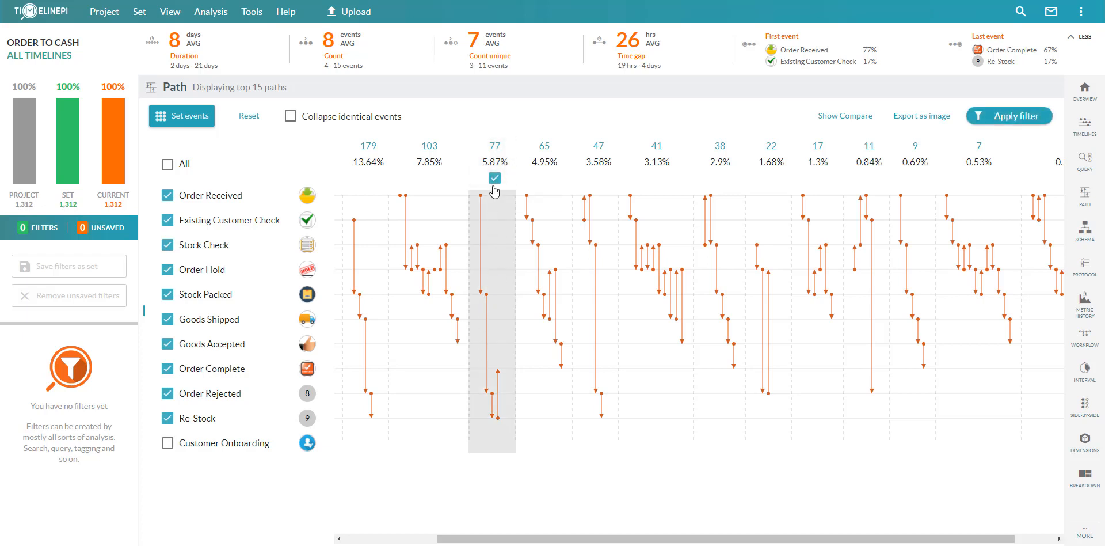
click(1029, 121)
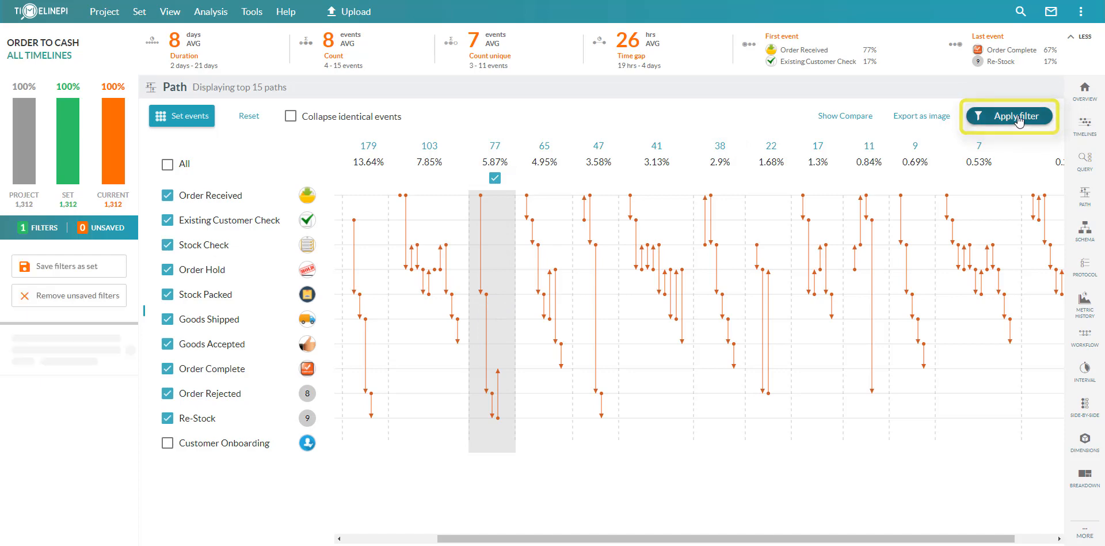
Show the visual timelines, open the duration distribution and set the minimum timeline duration to 10 days.
click(1088, 126)
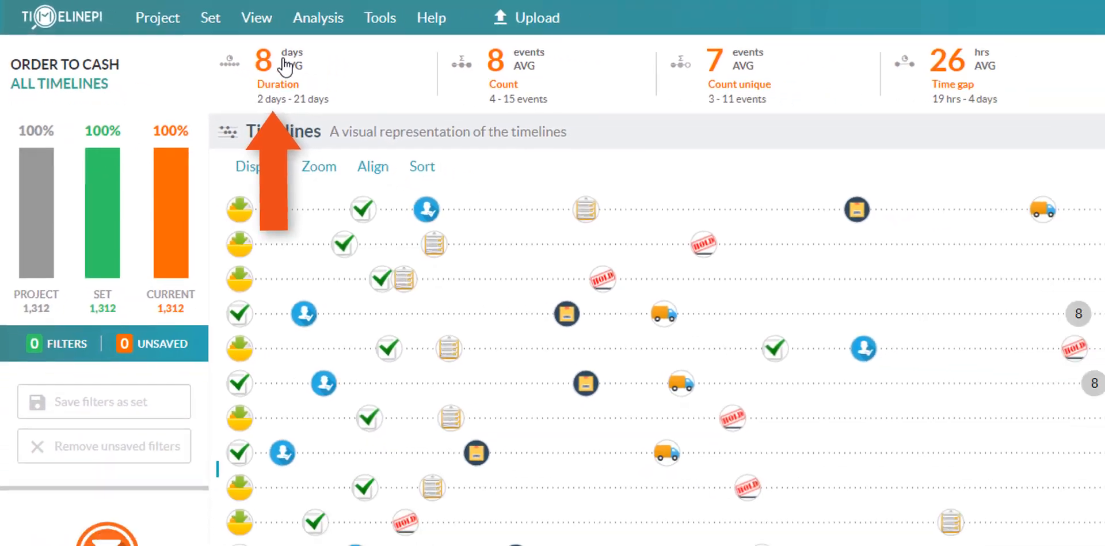
click(394, 105)
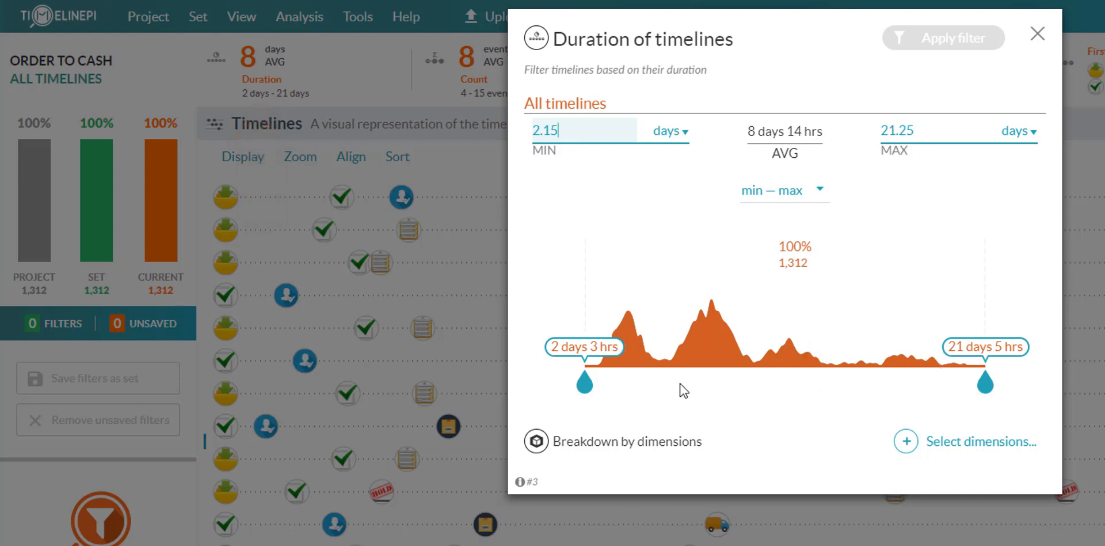
drag(591, 383, 755, 385)
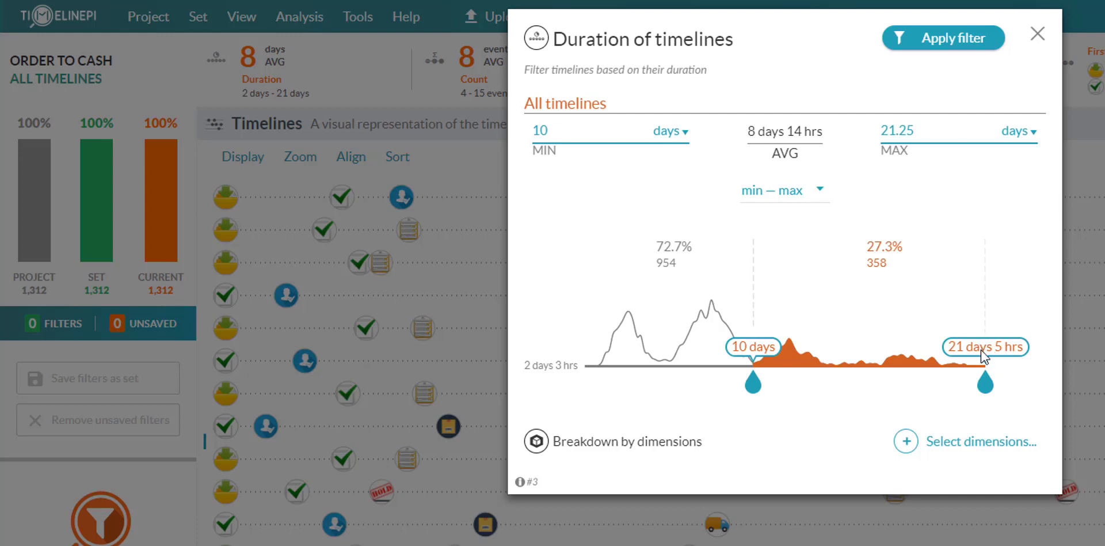
Break down the timeline durations by the Location attribute of Order Received and show the Los Angeles distribution.
click(971, 444)
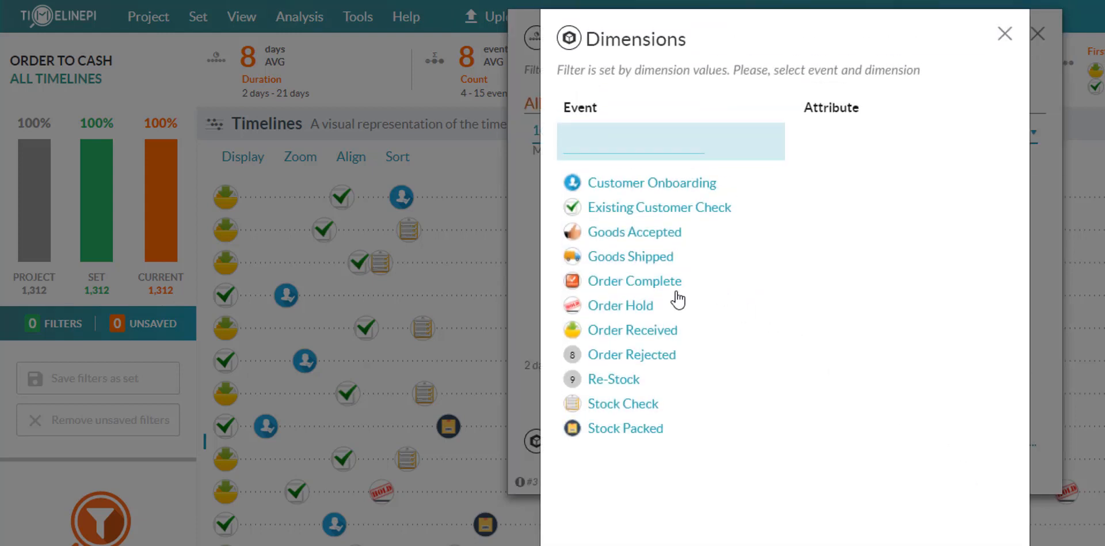
click(641, 334)
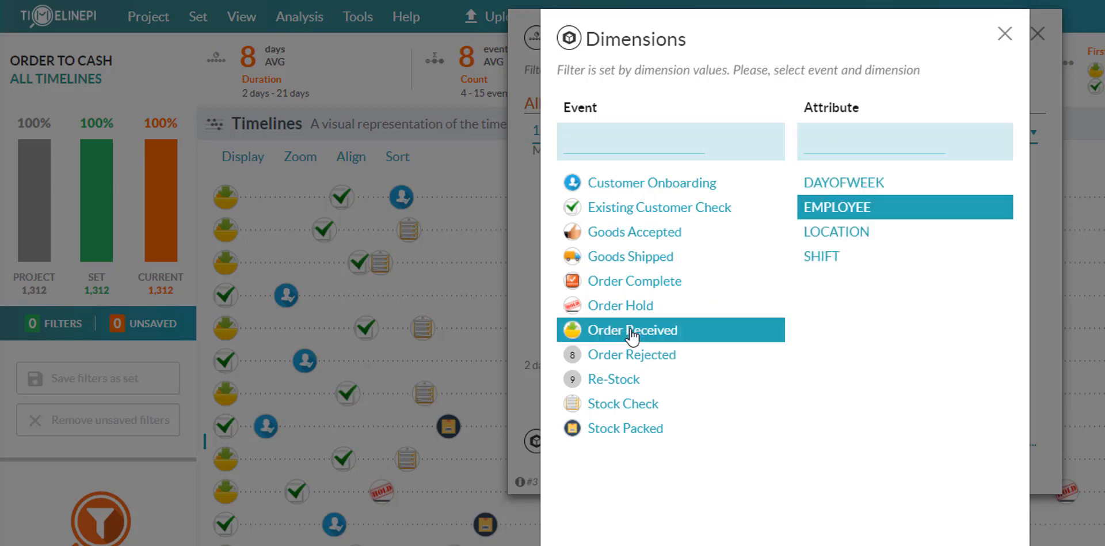
click(846, 233)
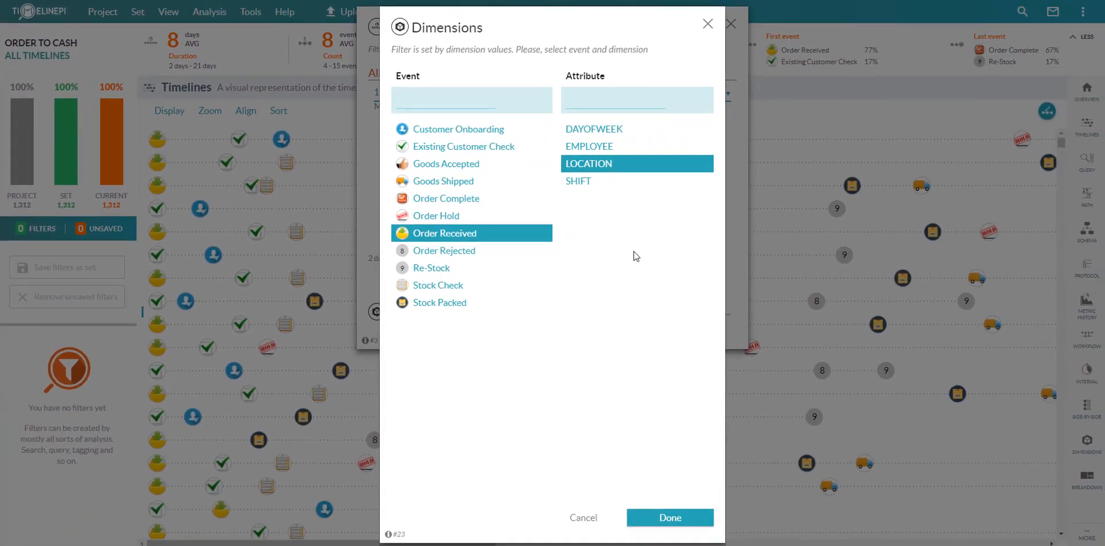
click(668, 518)
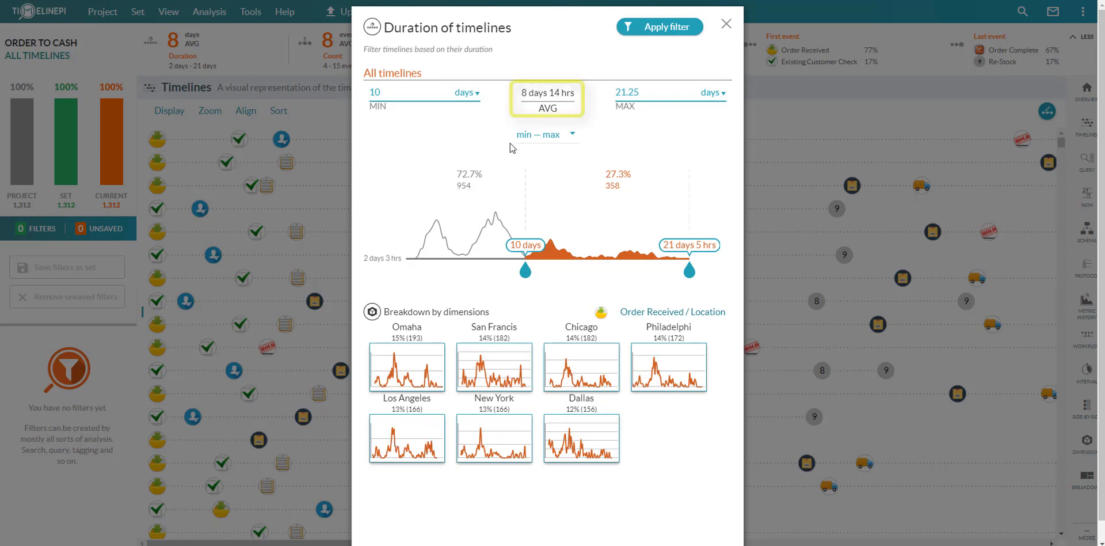
click(411, 436)
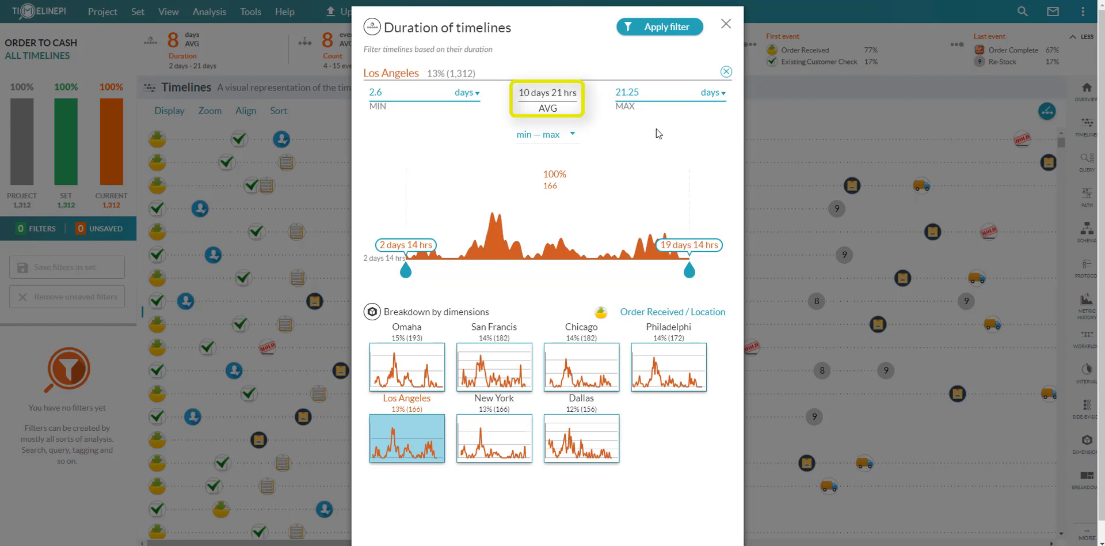
Clear the Los Angeles selection, set the minimum timeline duration to 10 days and apply the duration filter.
click(725, 71)
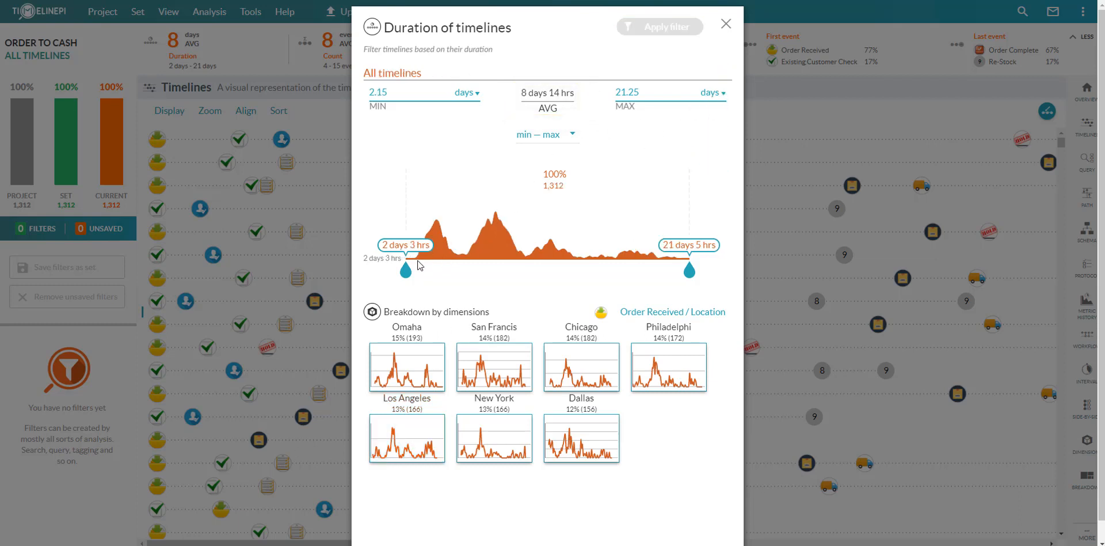
drag(404, 276, 525, 283)
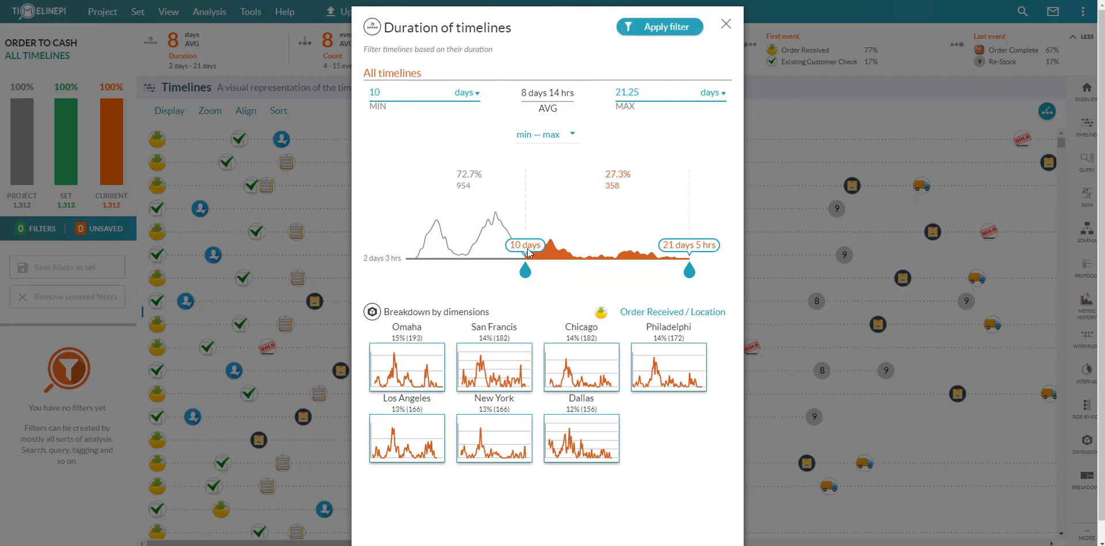
click(681, 32)
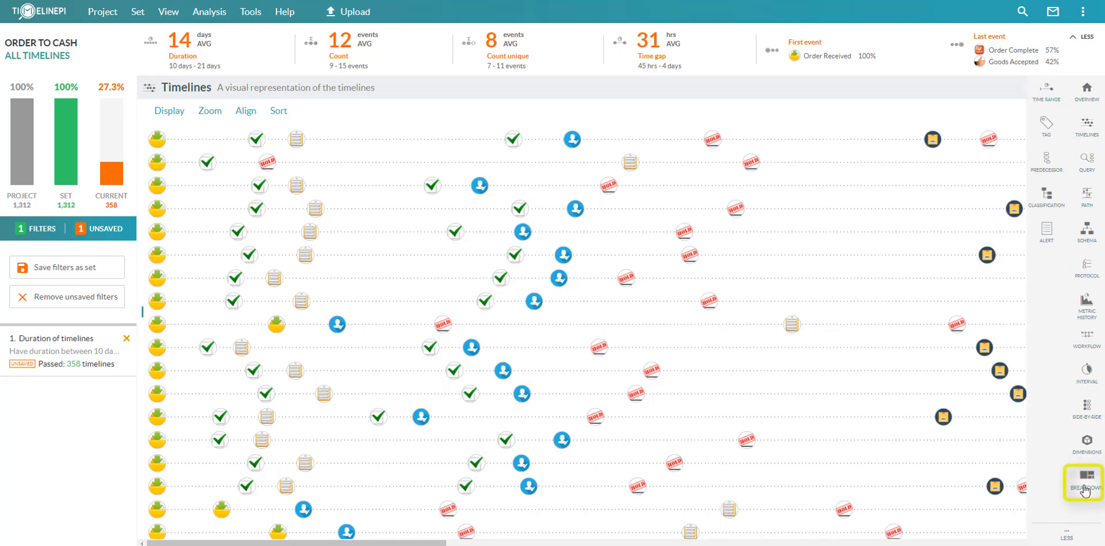
Break down the filtered timelines by dimension, using the Employee attribute of the Goods Accepted event.
click(1085, 486)
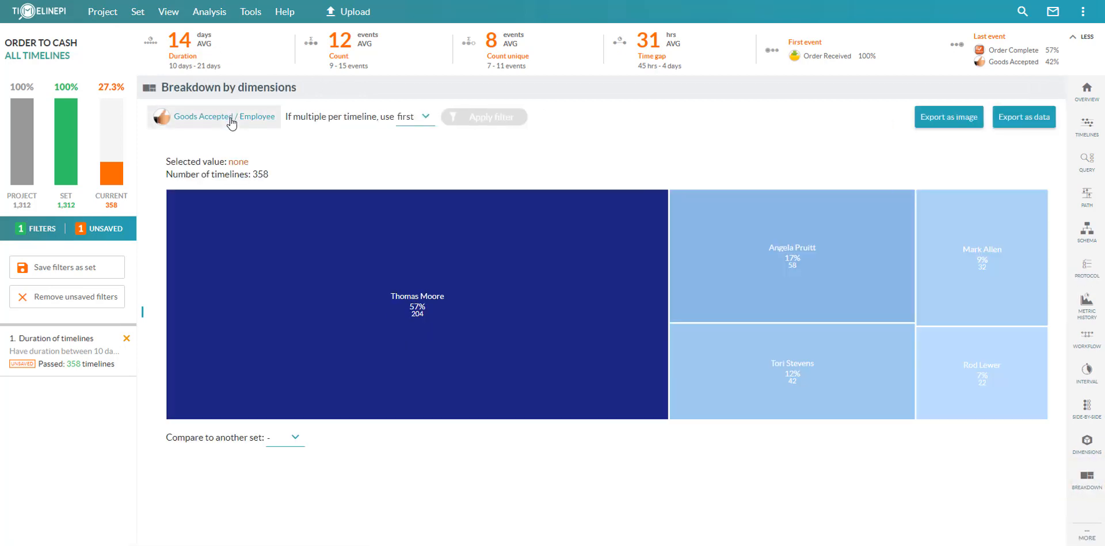
click(228, 116)
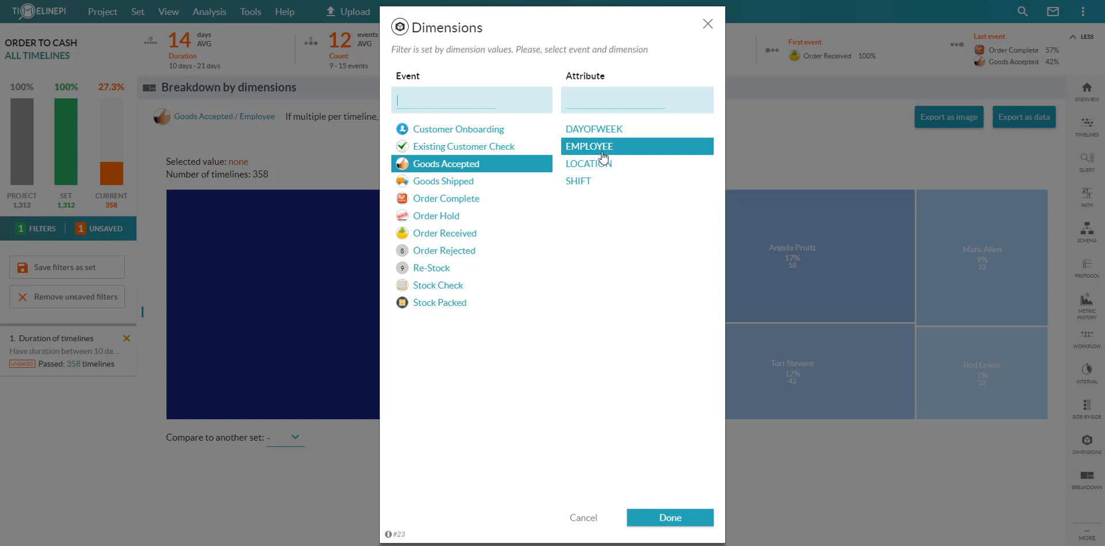
click(683, 516)
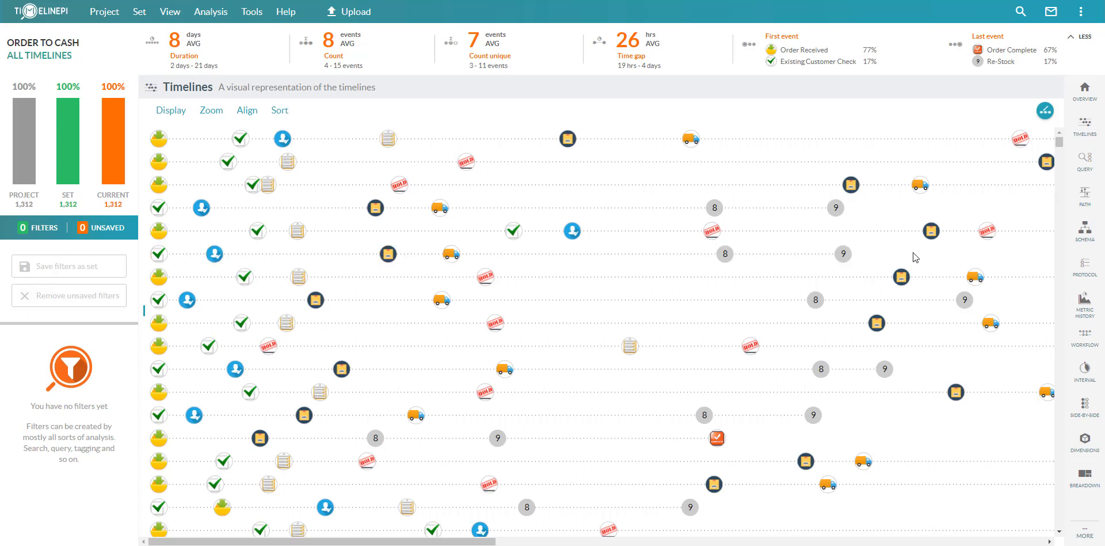
Build a timeline query with the Goods Shipped event followed by the Order Complete event.
click(1086, 161)
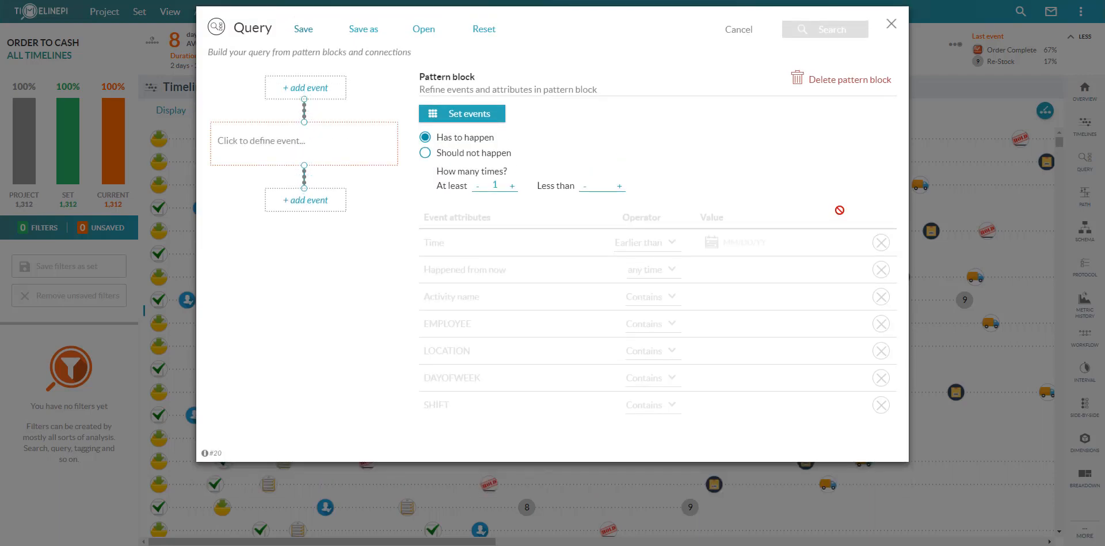
click(301, 147)
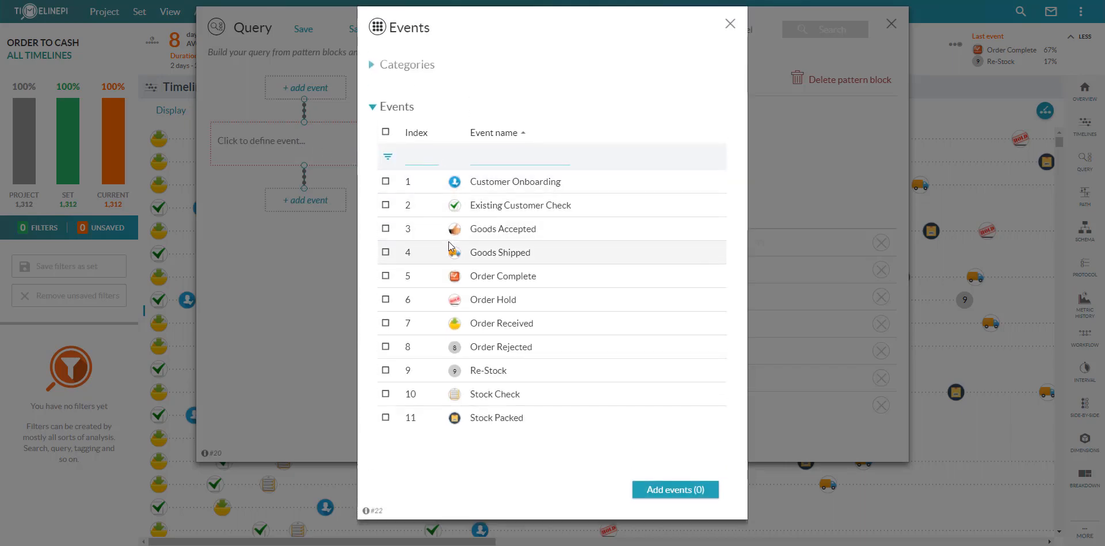
click(386, 251)
click(670, 490)
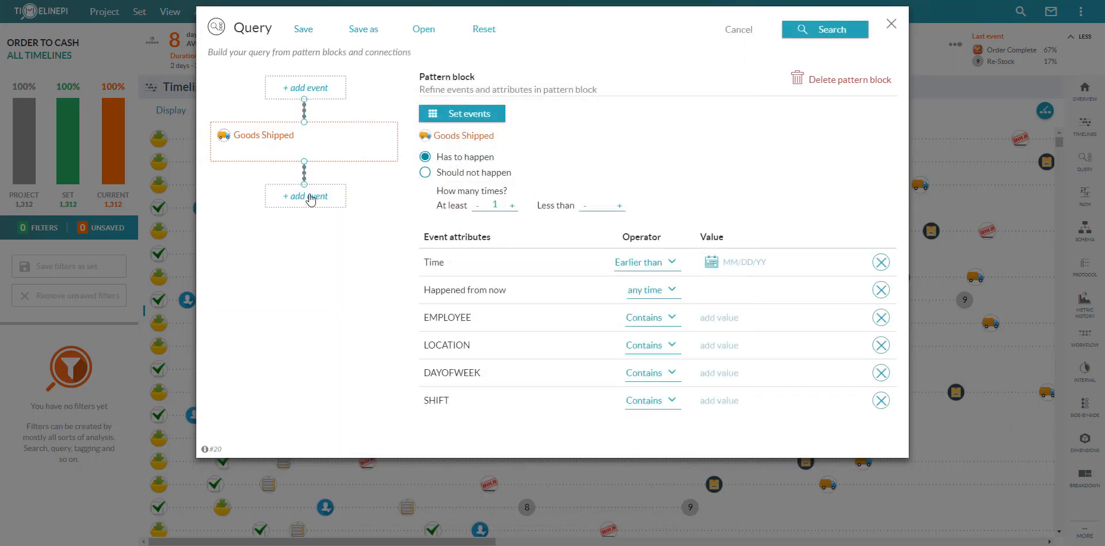
click(337, 212)
click(375, 214)
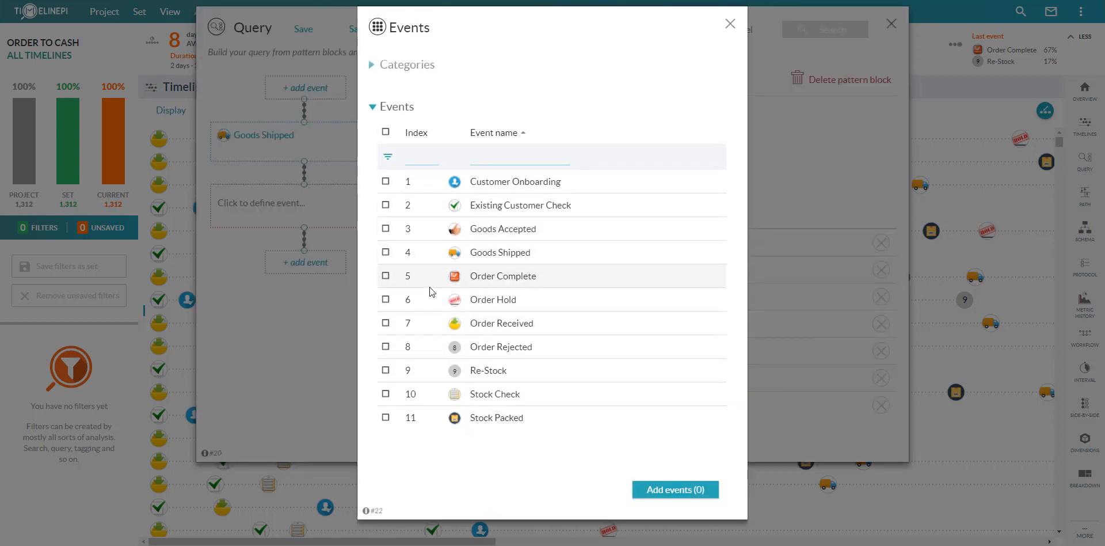
click(386, 275)
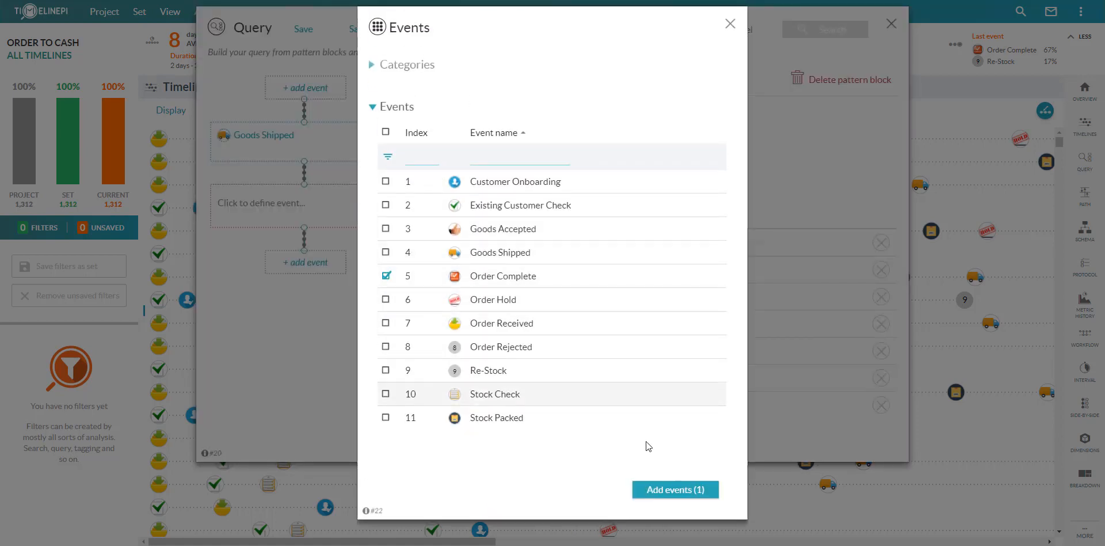
click(678, 490)
Specify that Goods Shipped should not happen before Order Complete and run the query.
click(329, 142)
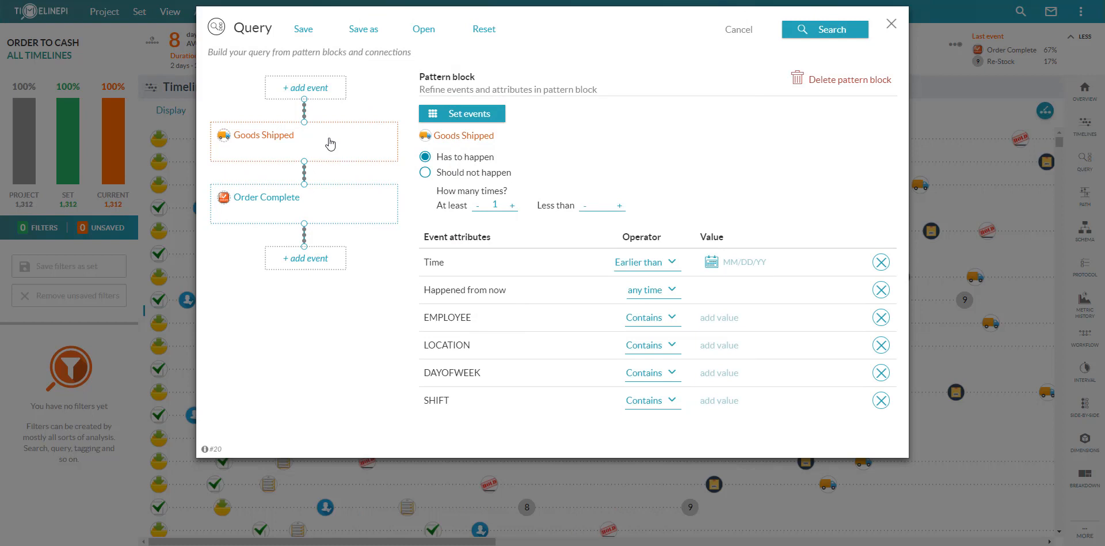
click(426, 173)
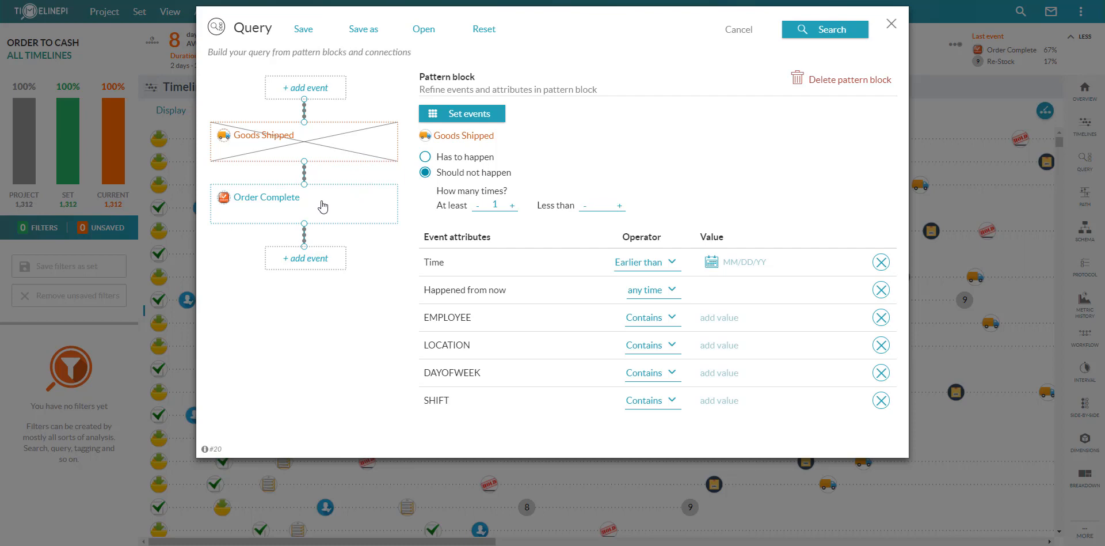
click(813, 38)
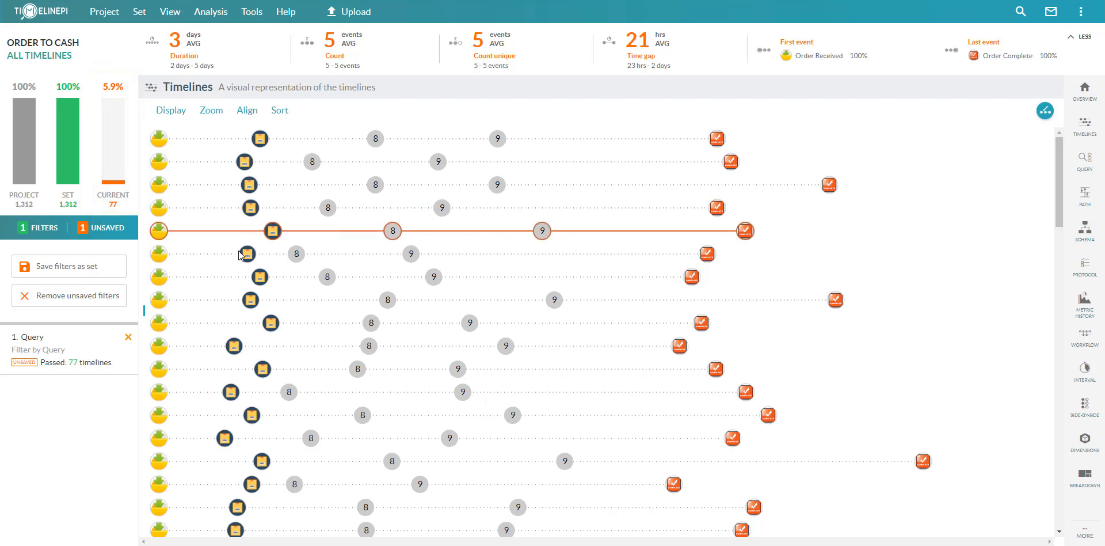
Clear the previous query and its filter, and set Order Hold as the first event of a new query.
click(128, 338)
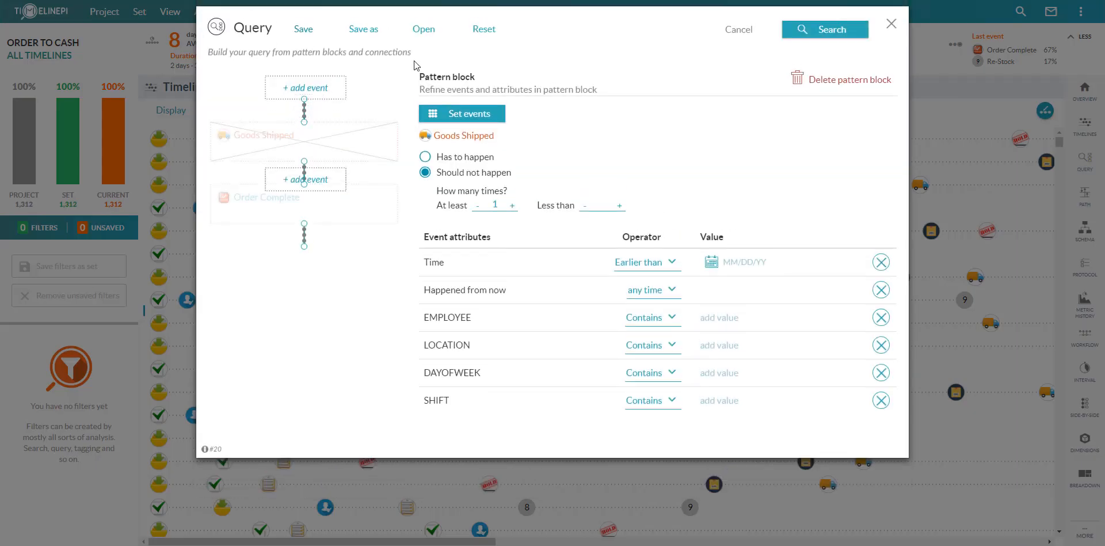
click(484, 34)
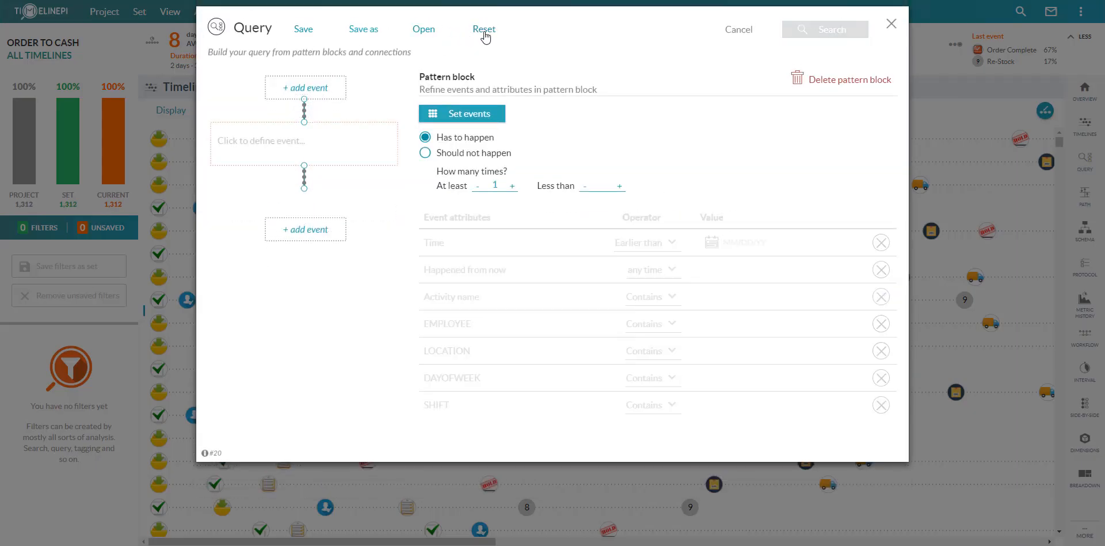
click(346, 148)
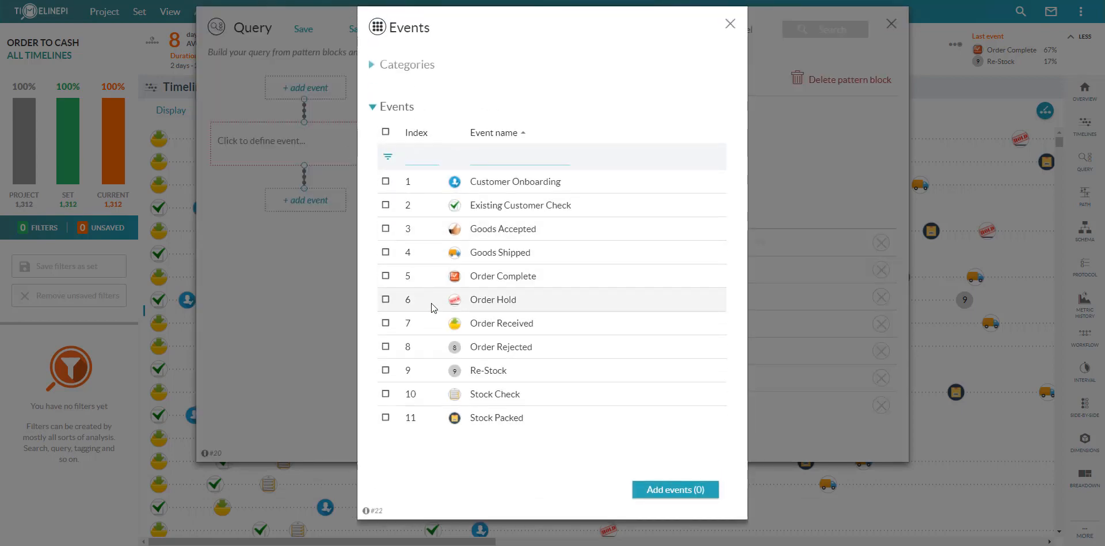
click(431, 303)
click(712, 490)
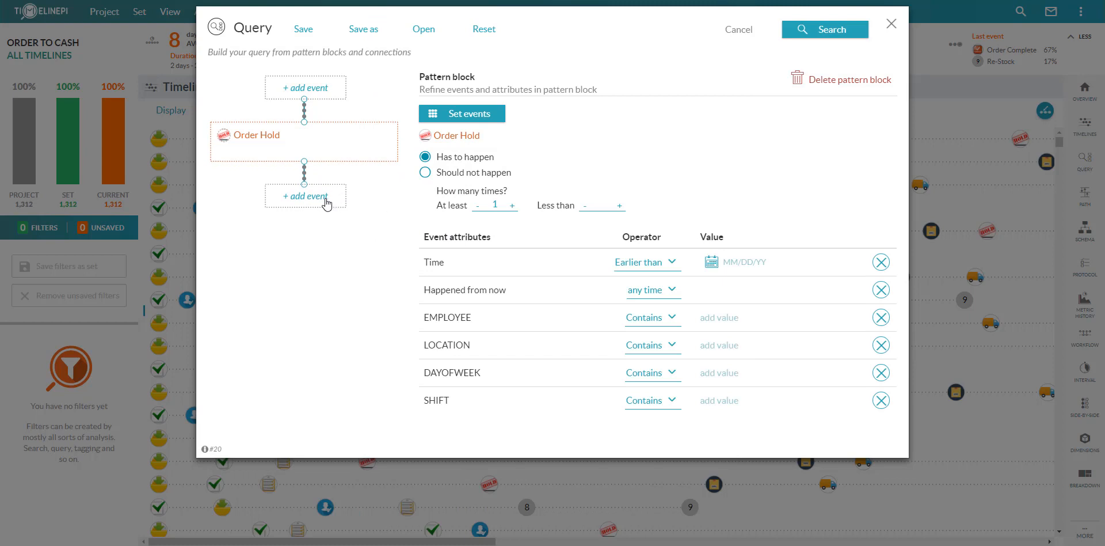
Add Order Rejected to the query as the event following Order Hold.
click(293, 197)
click(361, 213)
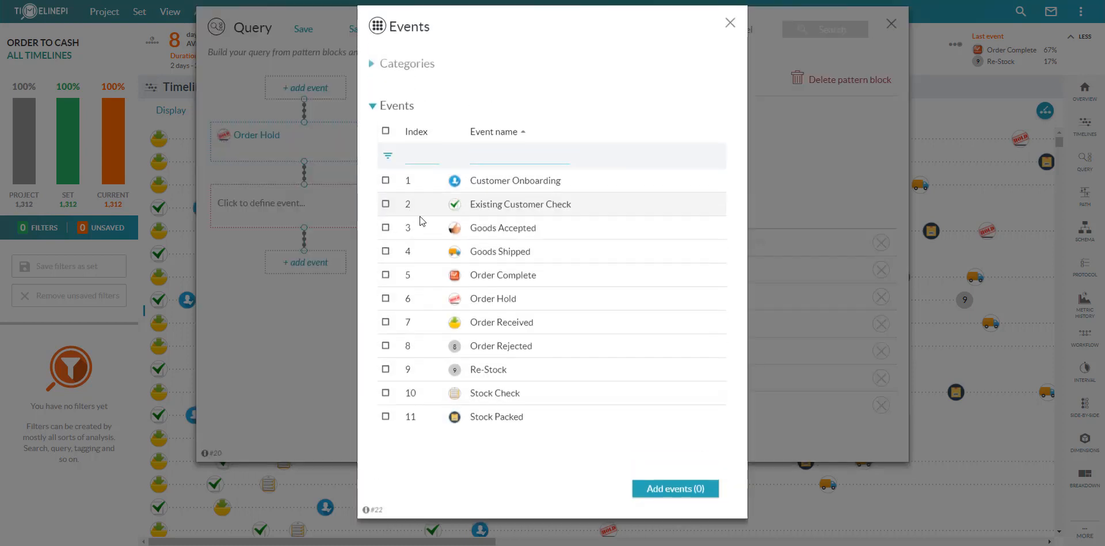
click(429, 347)
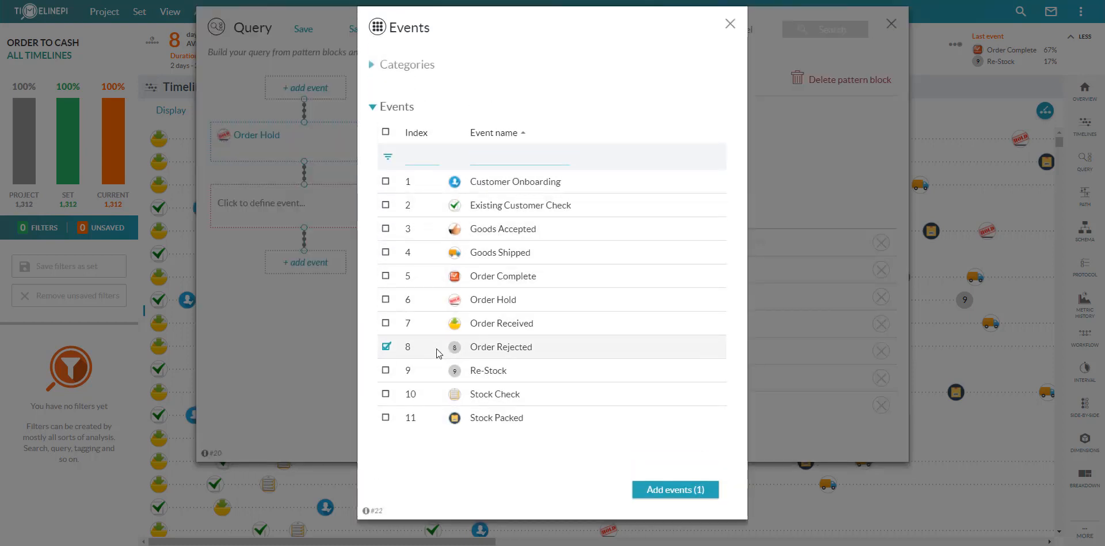
click(670, 489)
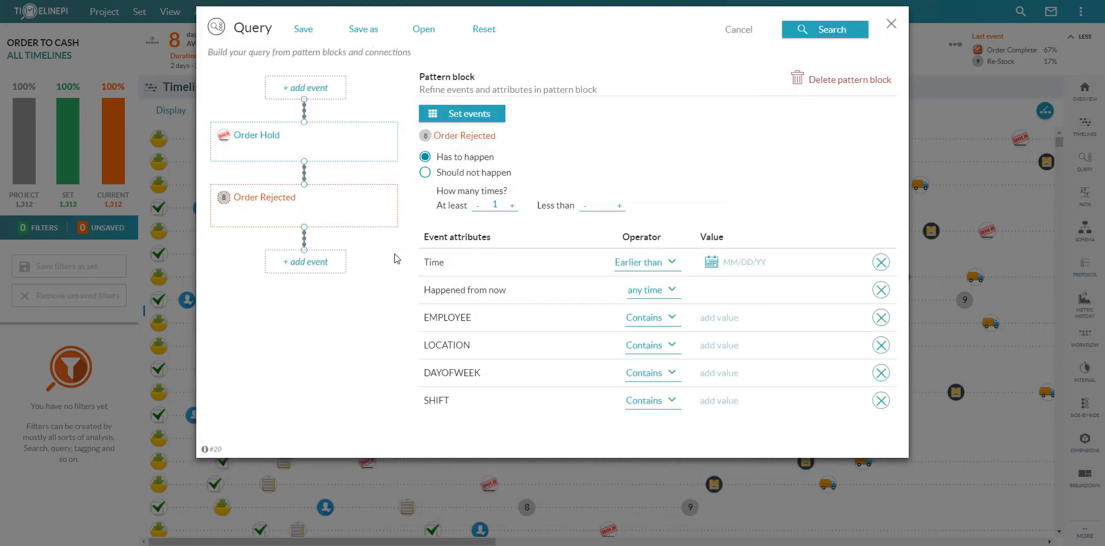
Require Order Hold to happen at least 2 times and run the query.
click(322, 141)
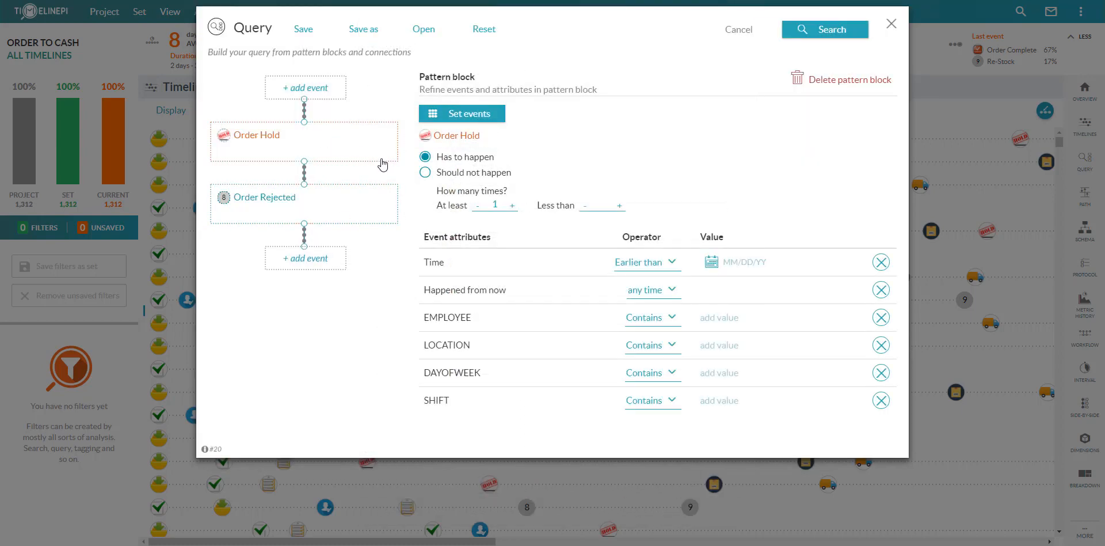
click(513, 206)
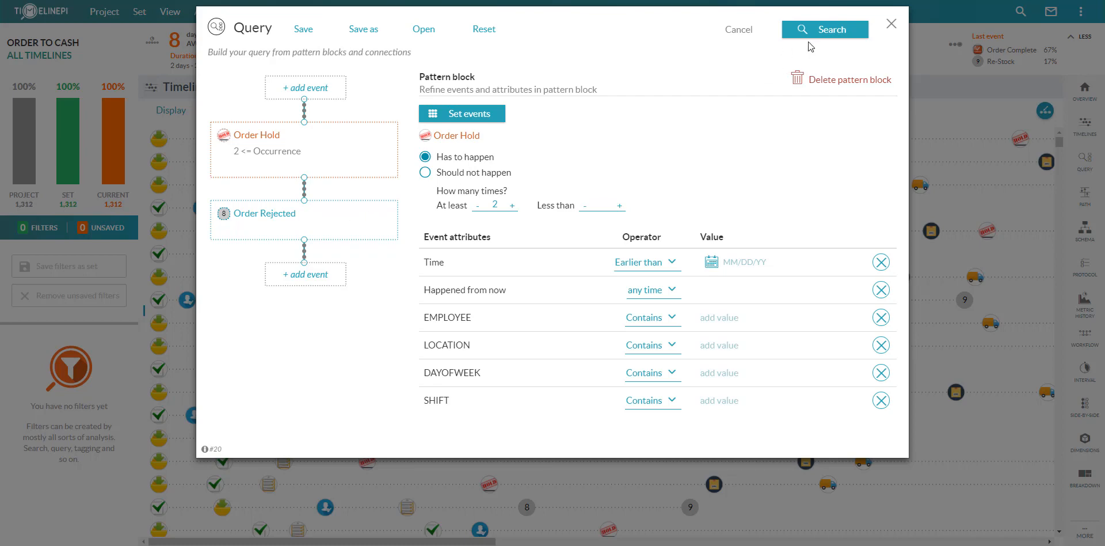
click(825, 36)
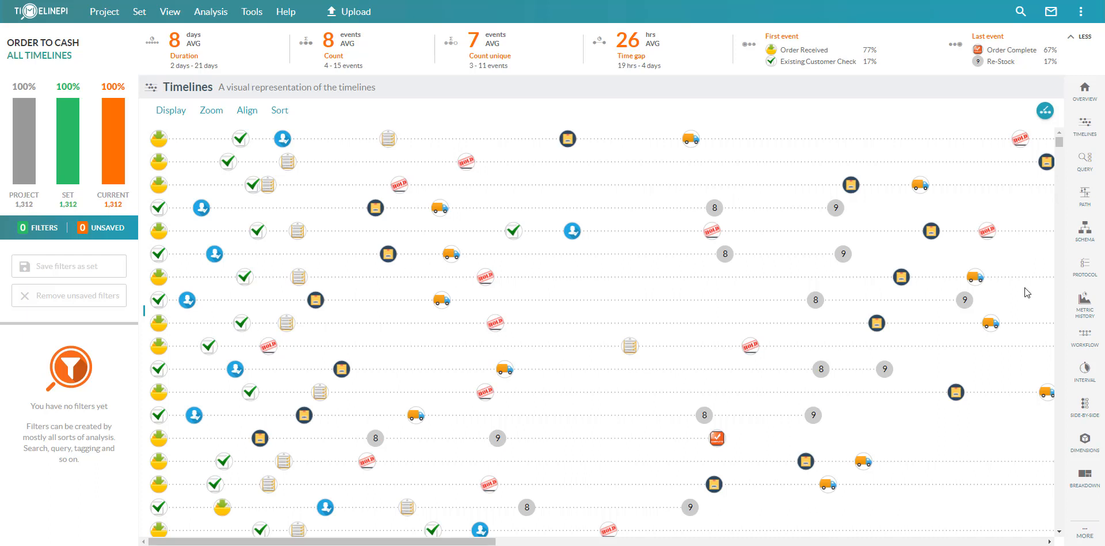
Open the protocol analysis with the Re-Stock Protocol and show its violations.
mouse_move(1084, 268)
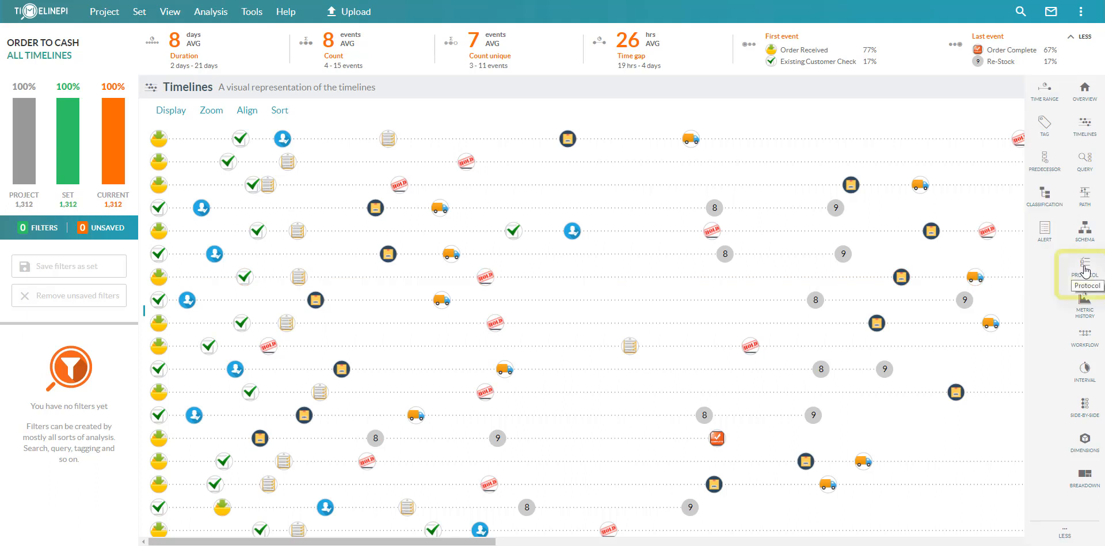
click(1085, 268)
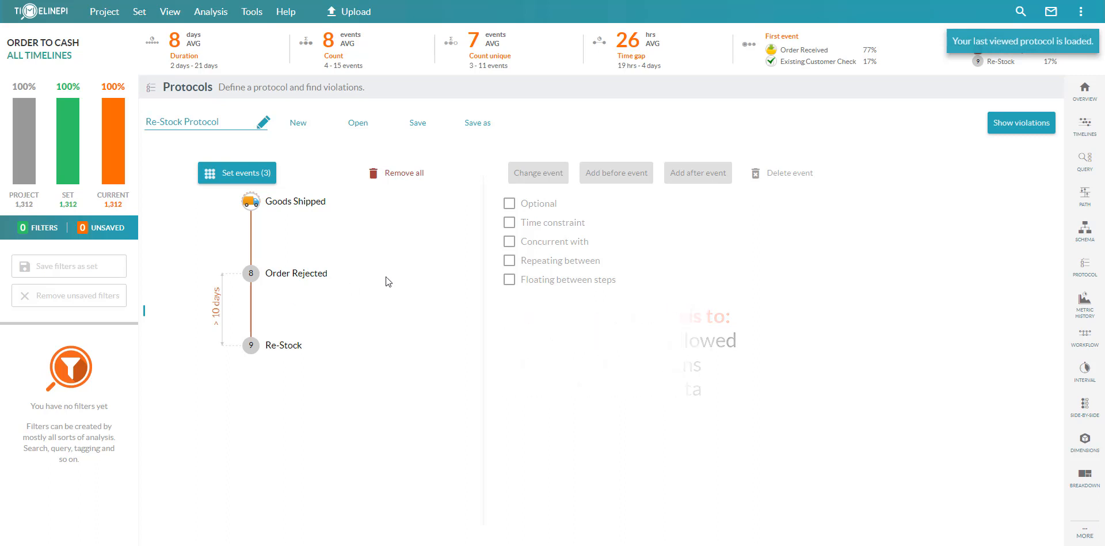
click(1021, 128)
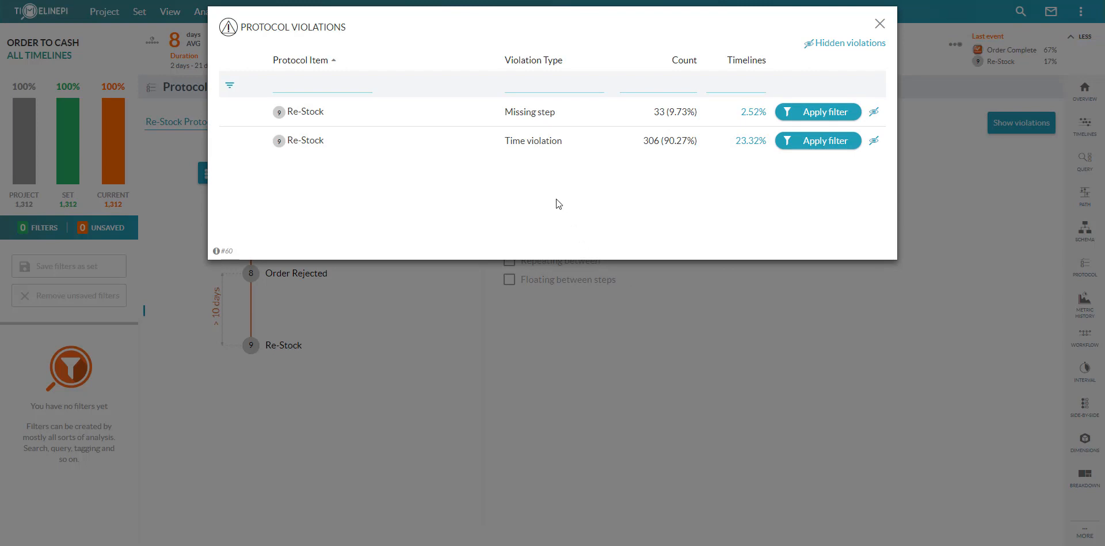